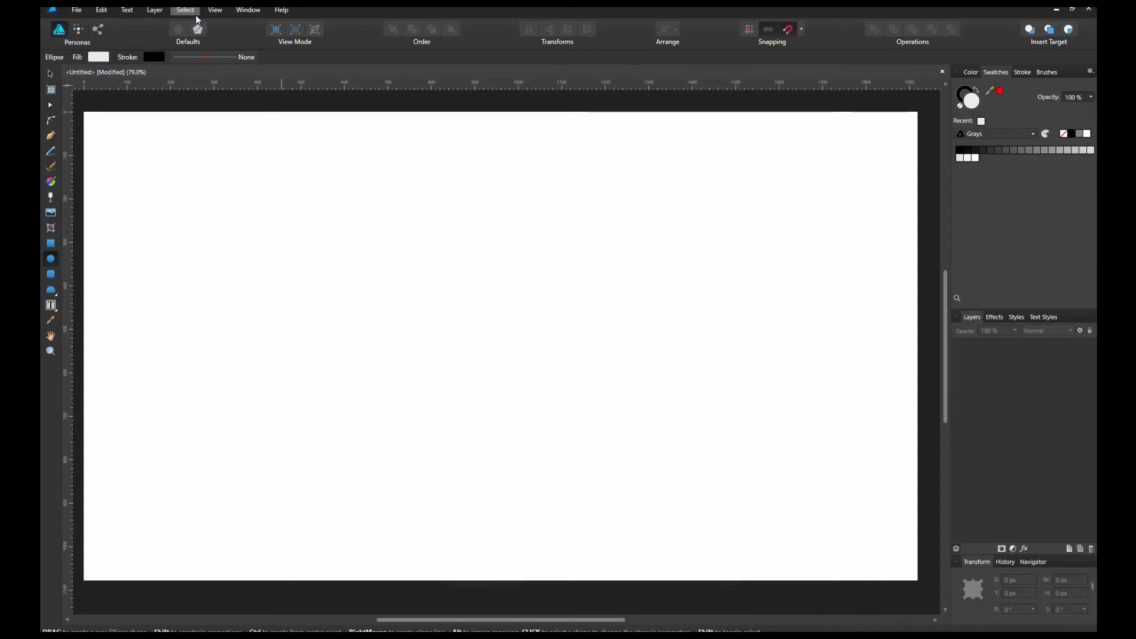
# Show the Assets panel from View > Studio and scroll to the iOS 10 Icons section.
pyautogui.click(213, 12)
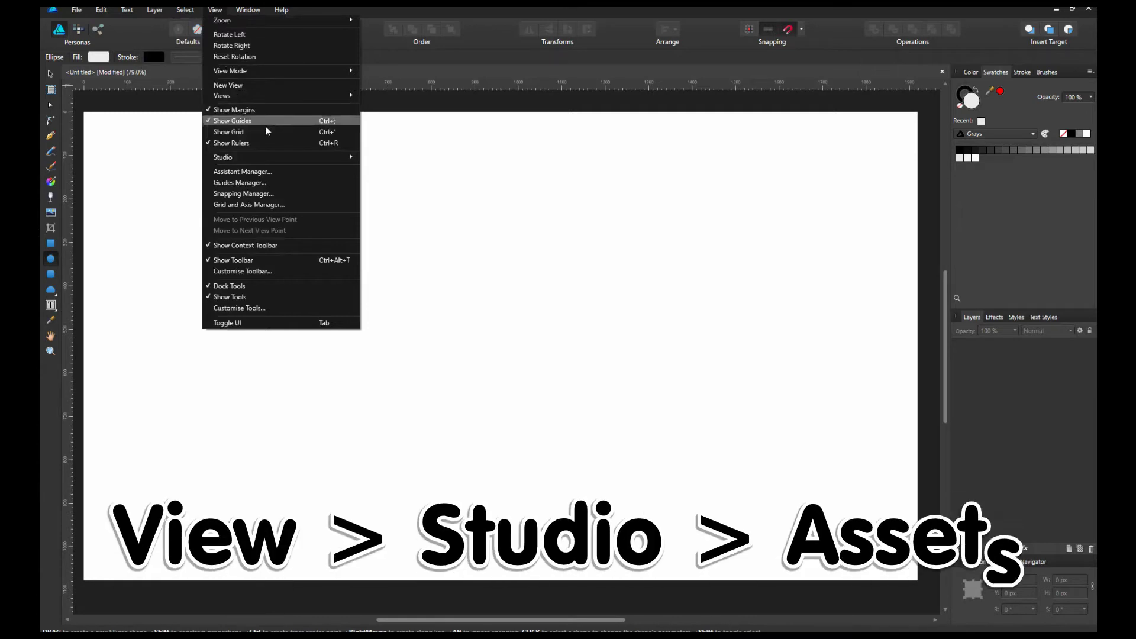
pyautogui.moveTo(280, 161)
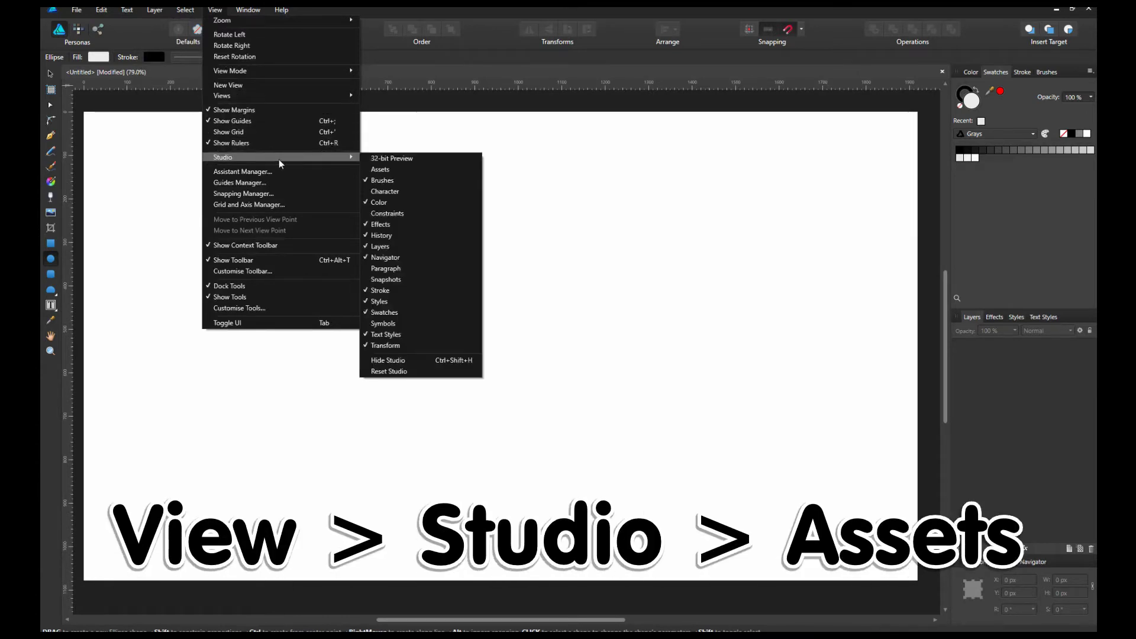
pyautogui.click(411, 170)
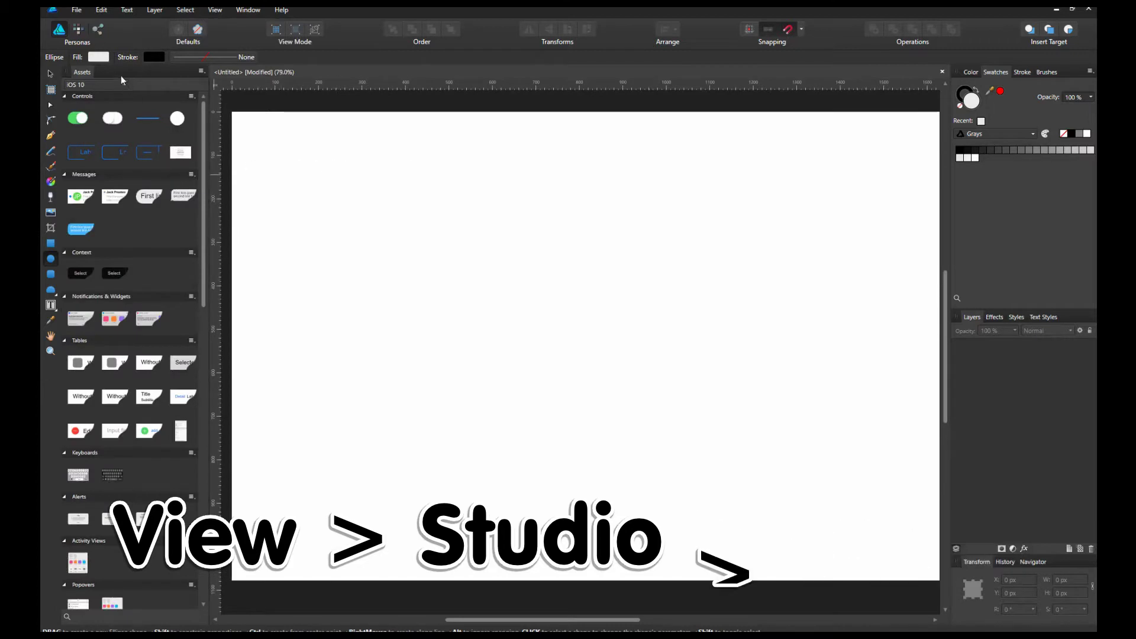
pyautogui.moveTo(205, 115); pyautogui.dragTo(208, 329)
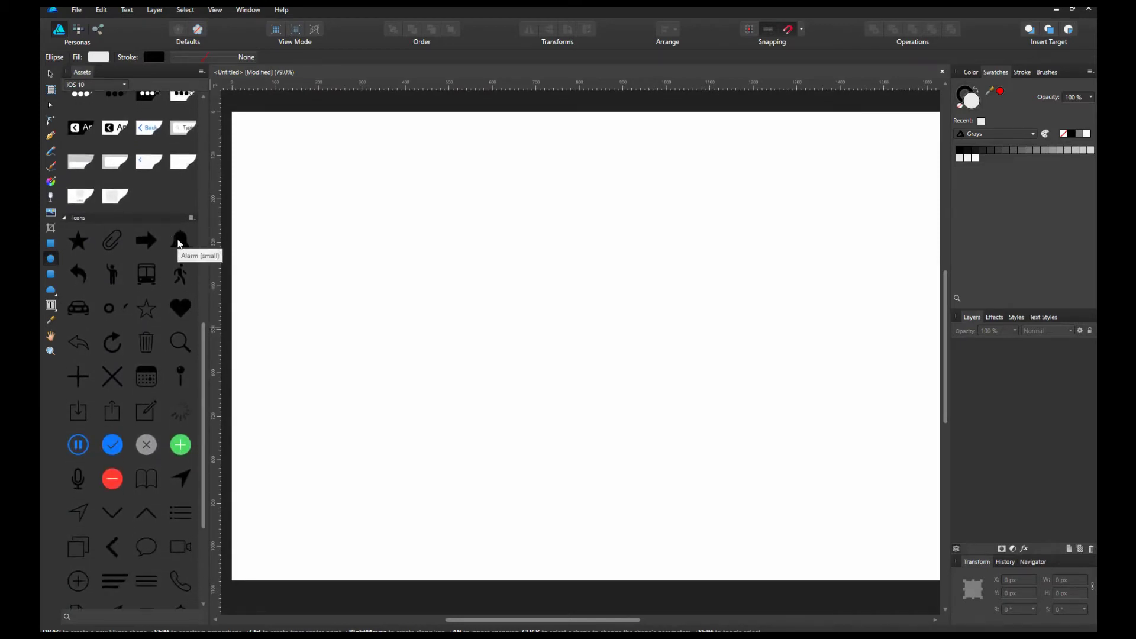
# Drop the Alarm (small) bell icon from Assets onto the page and enlarge it.
pyautogui.moveTo(179, 243); pyautogui.dragTo(532, 270)
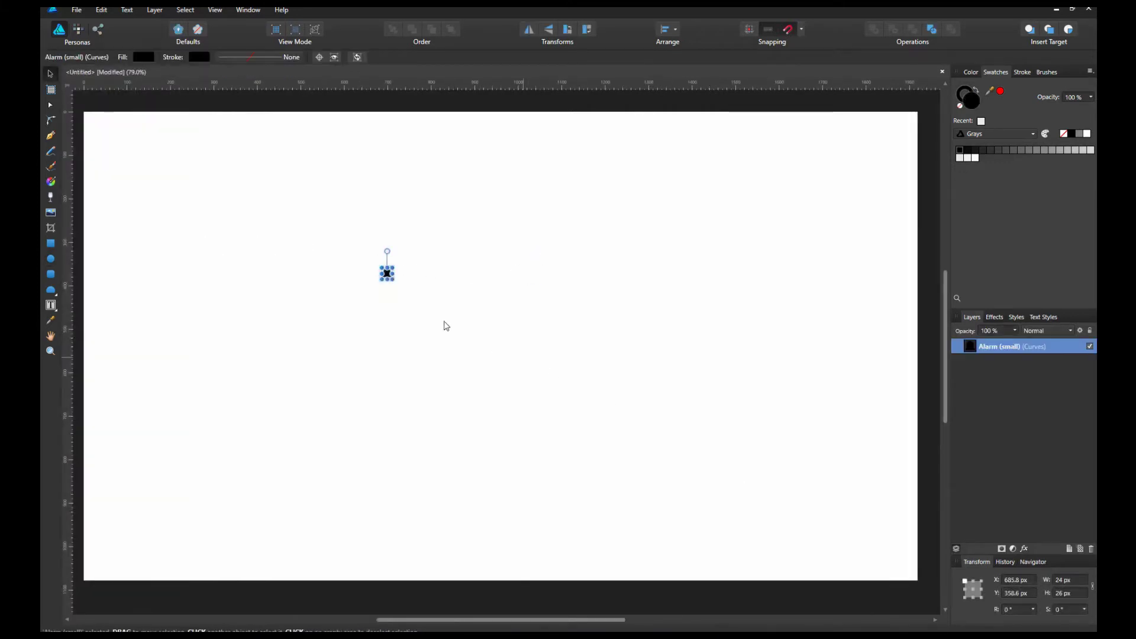
pyautogui.moveTo(393, 280); pyautogui.dragTo(689, 523)
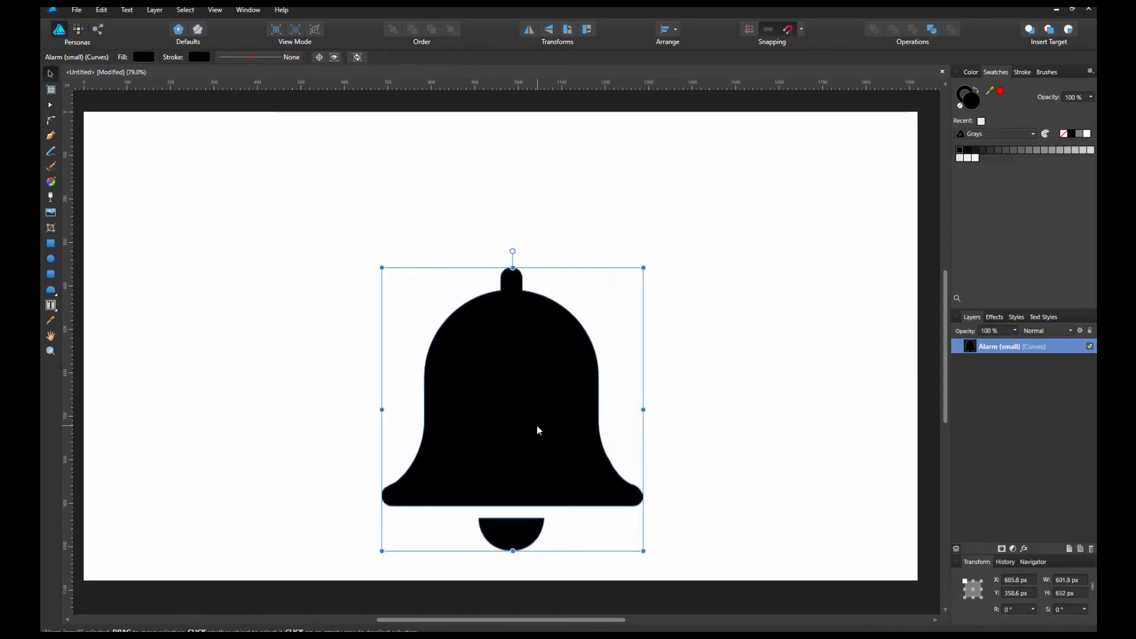
pyautogui.press('e')
pyautogui.moveTo(537, 425)
pyautogui.mouseDown()
pyautogui.moveTo(521, 395)
pyautogui.moveTo(523, 339)
pyautogui.mouseUp()
pyautogui.press('Delete')
pyautogui.press('v')
# Resize the bell to about 716 px wide, centre it on the page, and view at 75%.
pyautogui.click(548, 405)
pyautogui.moveTo(618, 479); pyautogui.dragTo(689, 535)
pyautogui.moveTo(546, 409); pyautogui.dragTo(527, 385)
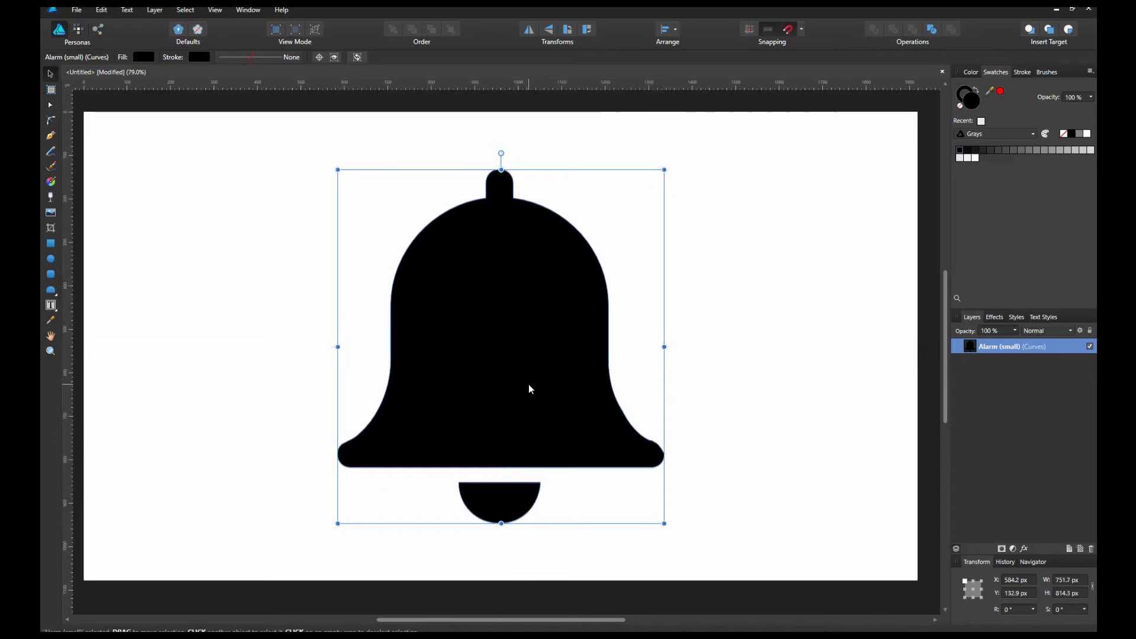
pyautogui.click(721, 352)
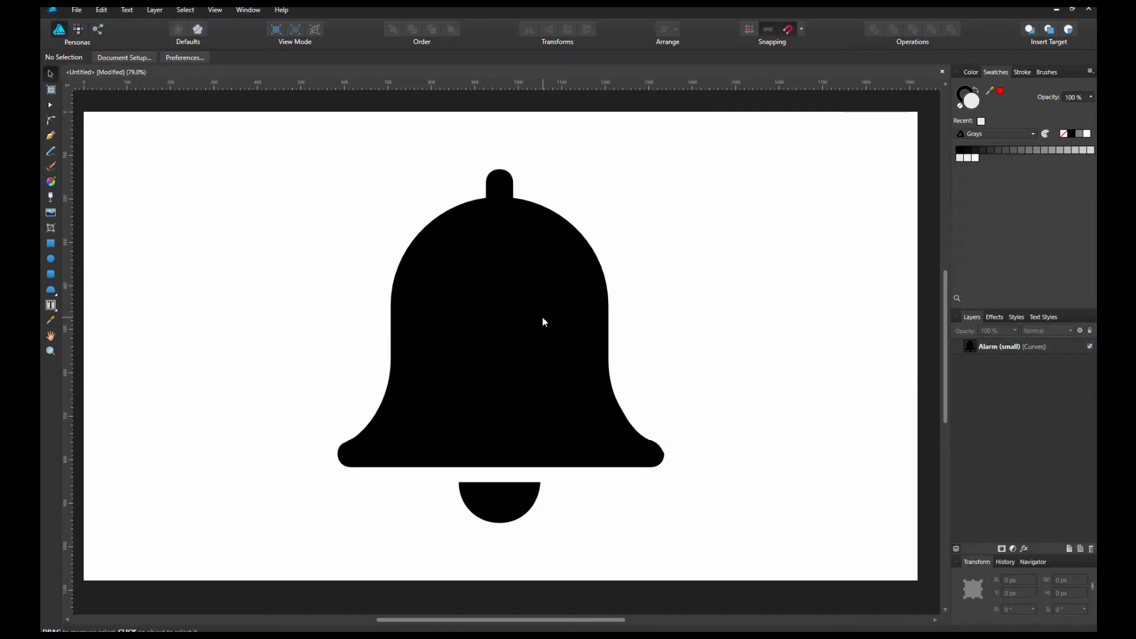
pyautogui.hotkey('ctrl', '-')
pyautogui.hotkey('ctrl', '-')
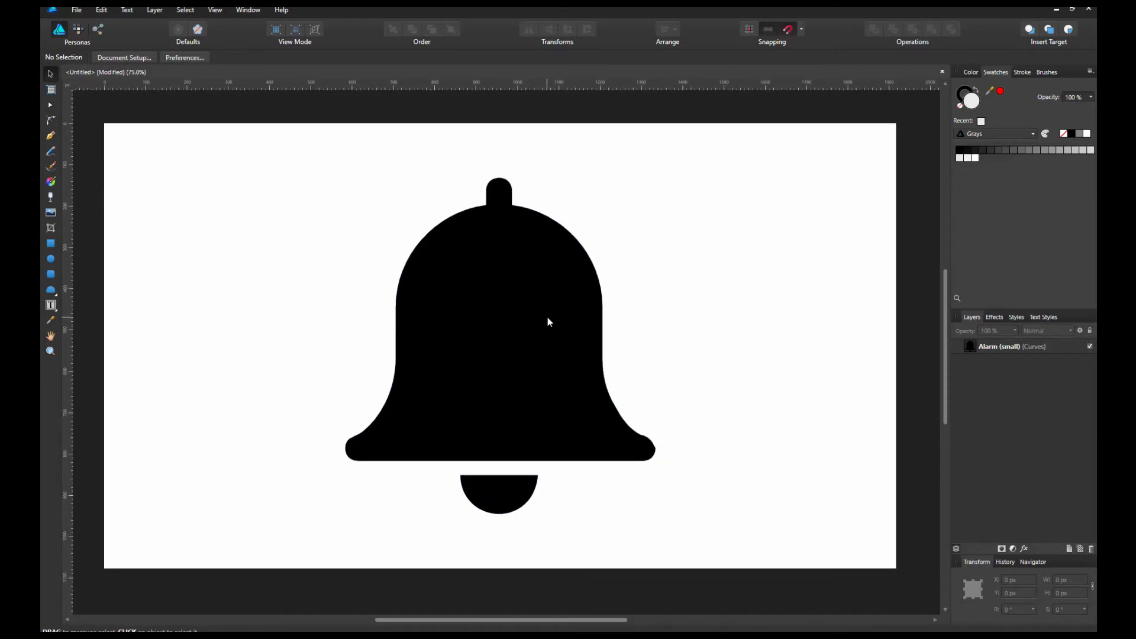
pyautogui.hotkey('ctrl', '+')
pyautogui.click(975, 349)
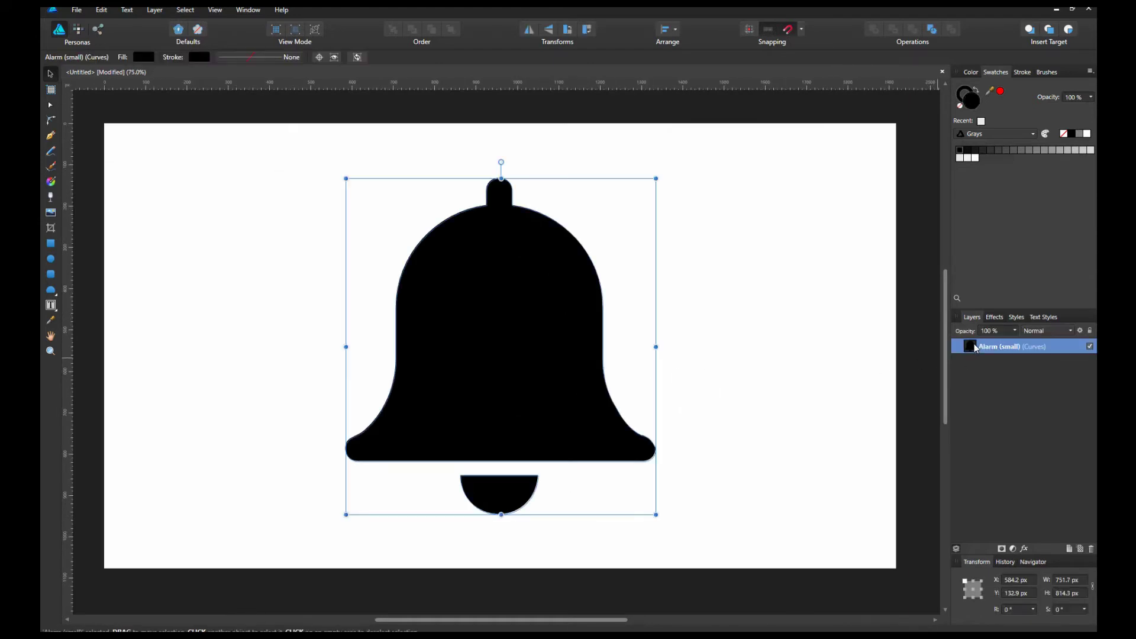
# Place philadelphia-224447_1920.jpg from the tutorial folder and clip it inside the Alarm (small) bell.
pyautogui.click(79, 11)
pyautogui.click(104, 166)
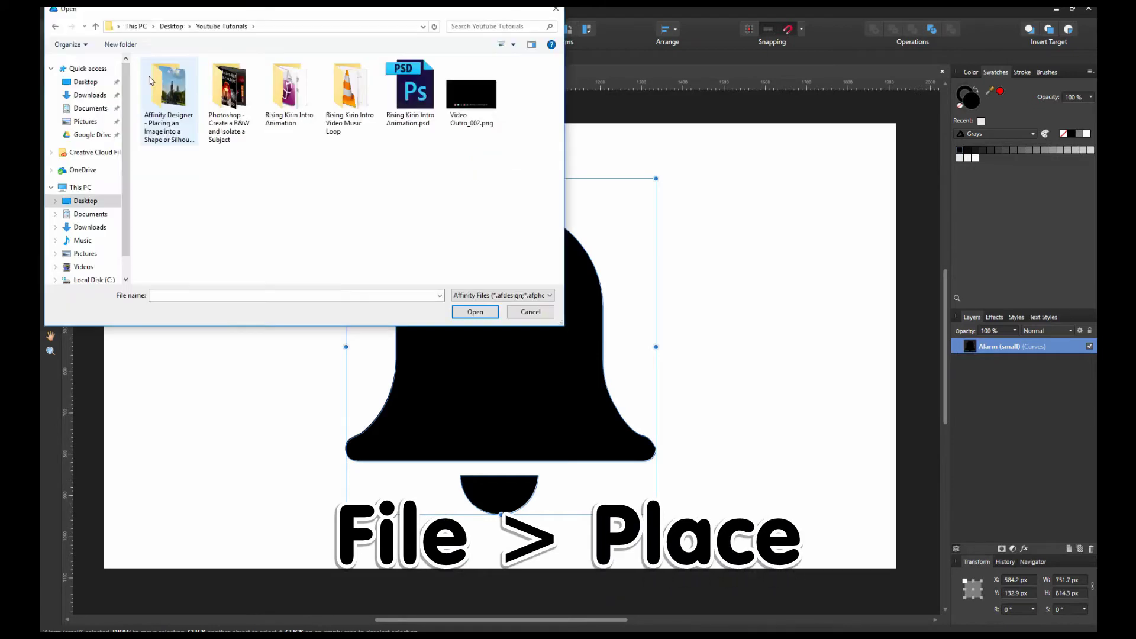
pyautogui.doubleClick(167, 82)
pyautogui.click(178, 89)
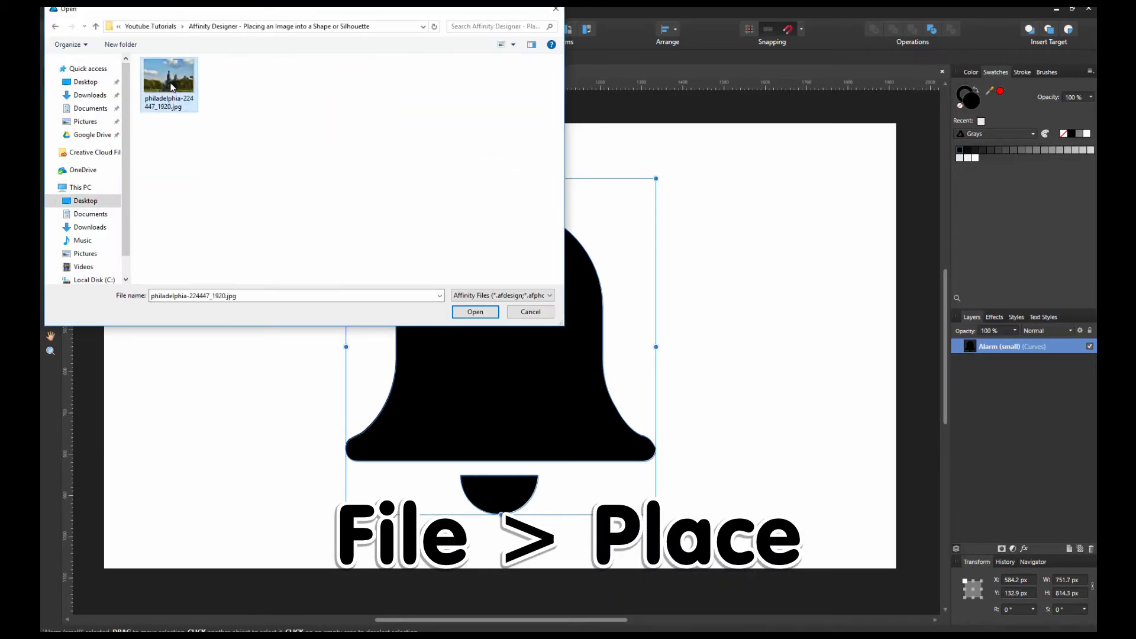
pyautogui.click(475, 312)
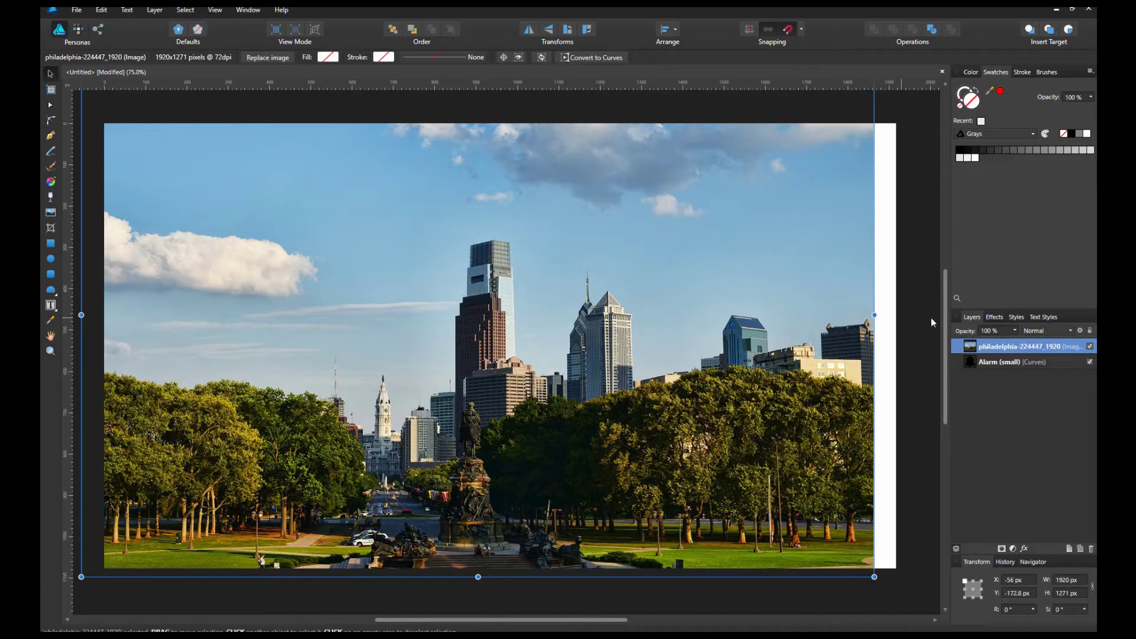
pyautogui.moveTo(971, 346); pyautogui.dragTo(978, 361)
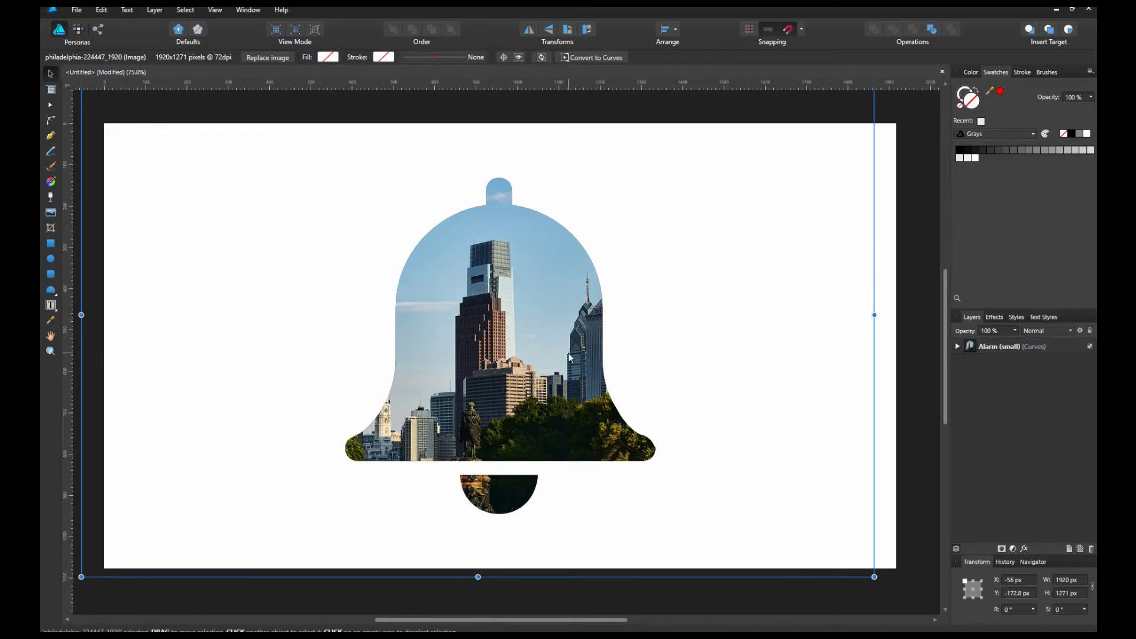
# Scale and shift the clipped photo so the skyline fills the bell, then add a new empty layer.
pyautogui.moveTo(875, 575); pyautogui.dragTo(639, 421)
pyautogui.moveTo(520, 335); pyautogui.dragTo(651, 424)
pyautogui.moveTo(777, 511); pyautogui.dragTo(728, 464)
pyautogui.moveTo(667, 388); pyautogui.dragTo(726, 507)
pyautogui.click(823, 480)
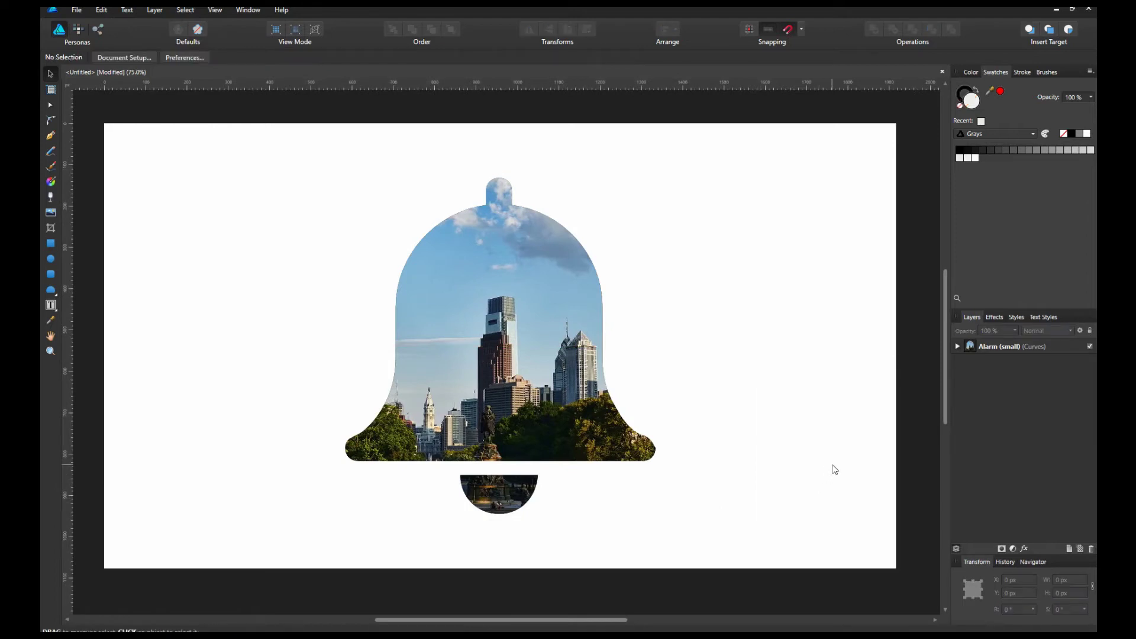
pyautogui.click(1070, 549)
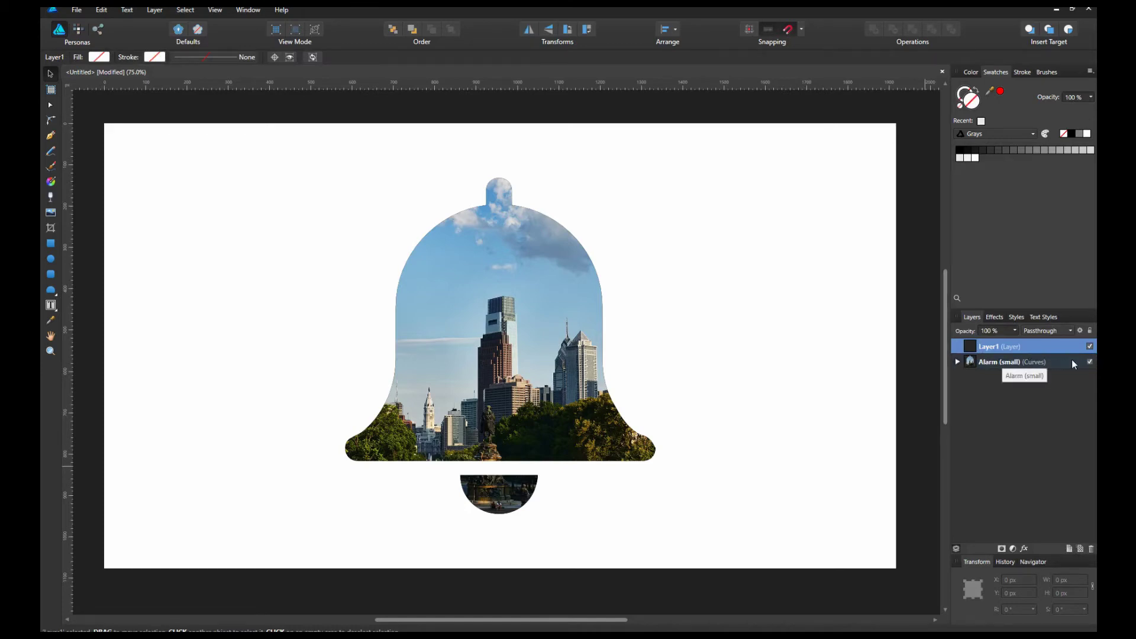
# Hide the bell layer and draw a large pentagon near the top of the page.
pyautogui.click(1090, 361)
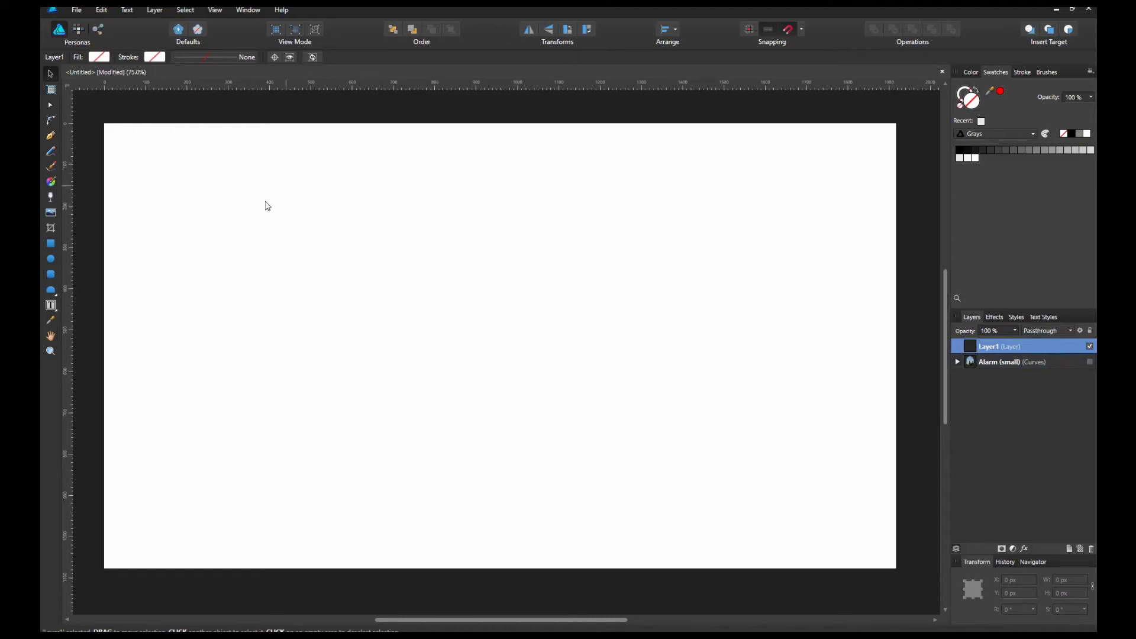
pyautogui.click(52, 259)
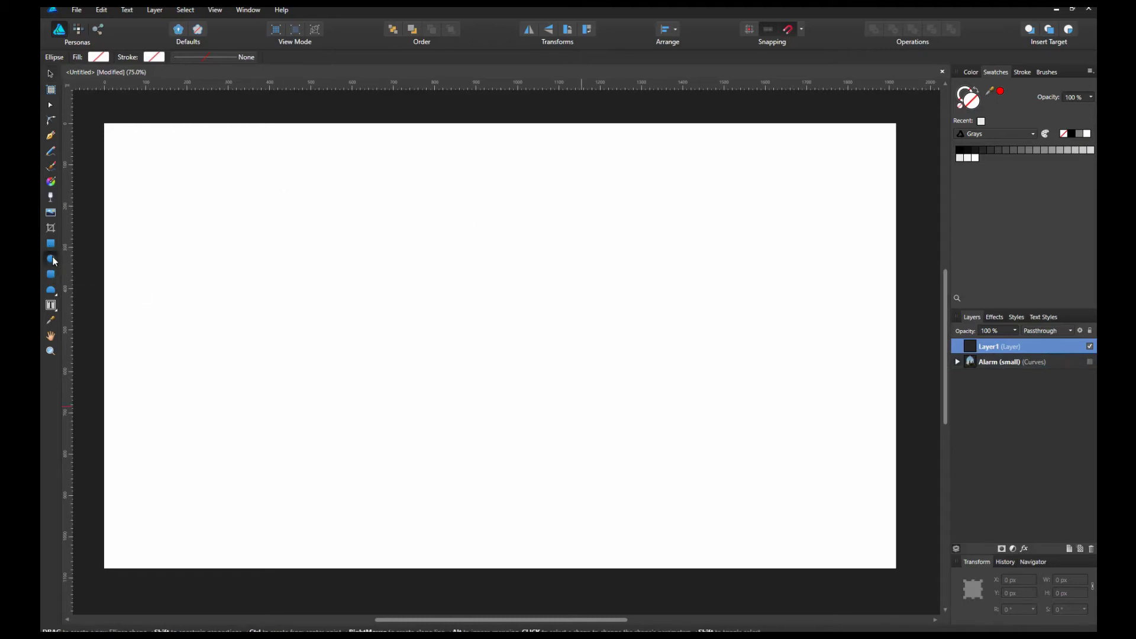
pyautogui.click(52, 292)
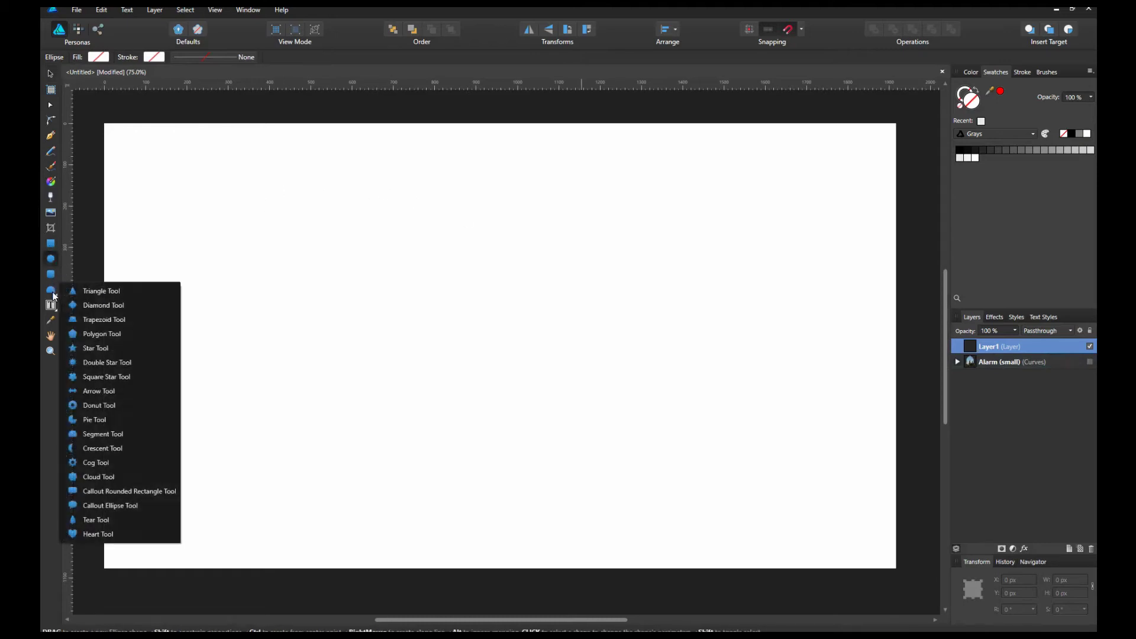
pyautogui.click(140, 334)
pyautogui.moveTo(313, 232); pyautogui.dragTo(857, 563)
pyautogui.press('v')
pyautogui.moveTo(545, 409); pyautogui.dragTo(543, 337)
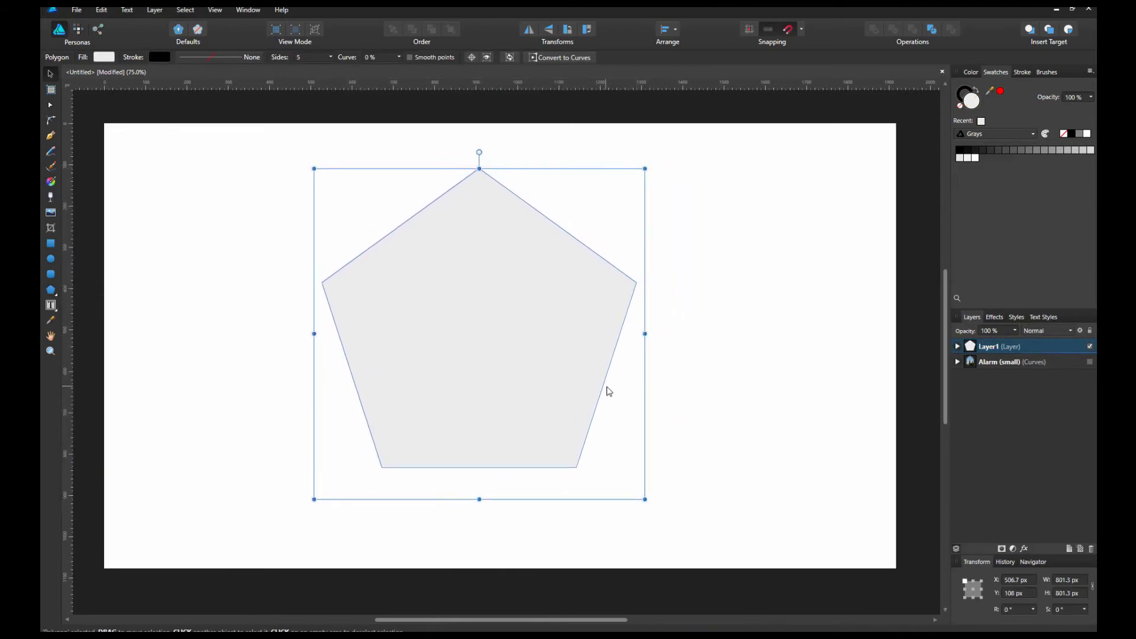
pyautogui.click(696, 387)
# Fill the pentagon on Layer1 with bright red.
pyautogui.click(984, 362)
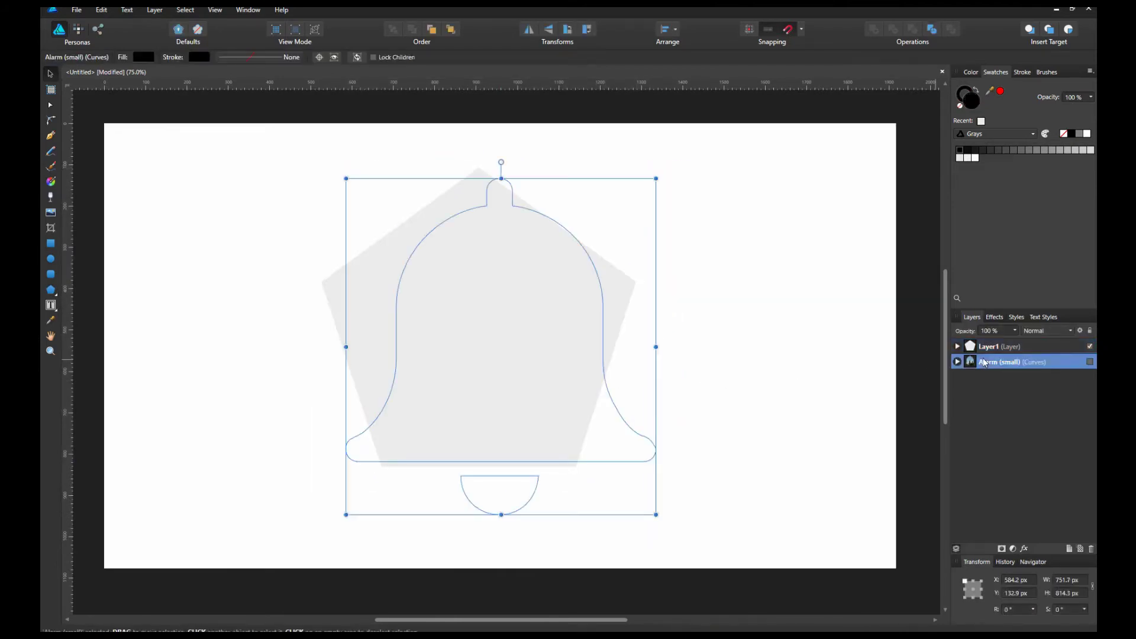
pyautogui.click(782, 360)
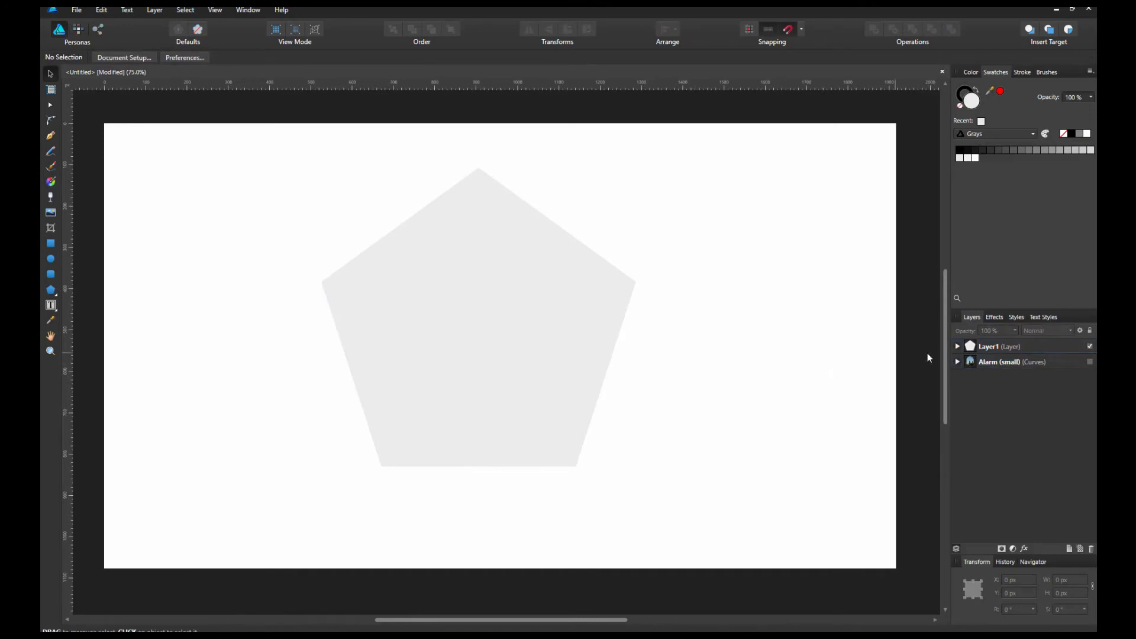
pyautogui.click(970, 349)
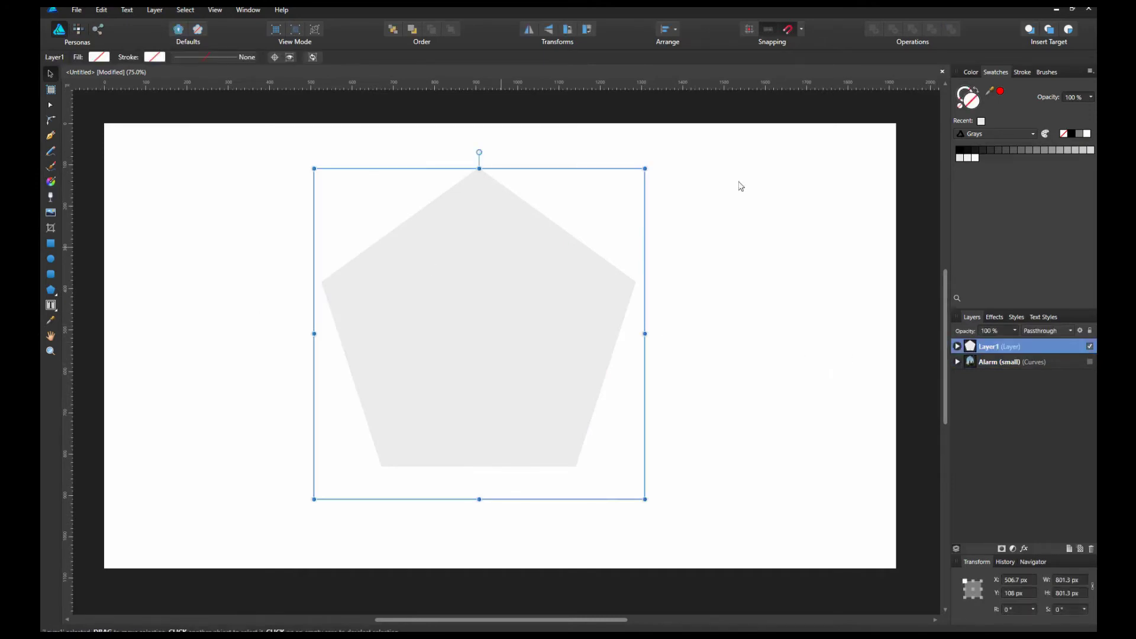
pyautogui.click(1022, 72)
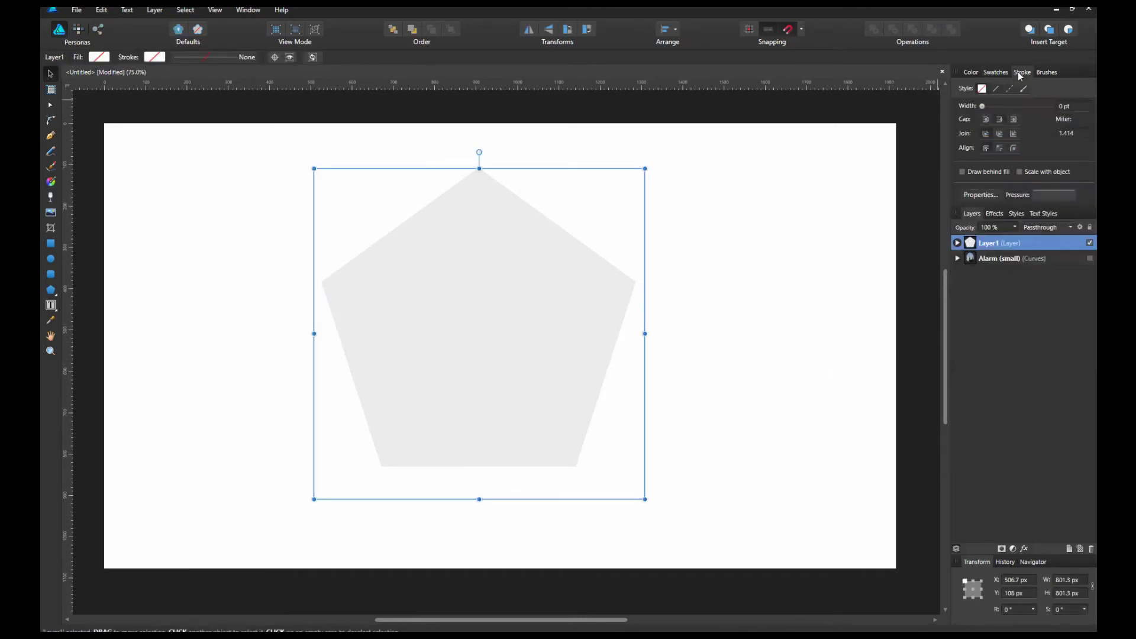
pyautogui.click(971, 72)
pyautogui.click(1038, 136)
pyautogui.click(1060, 139)
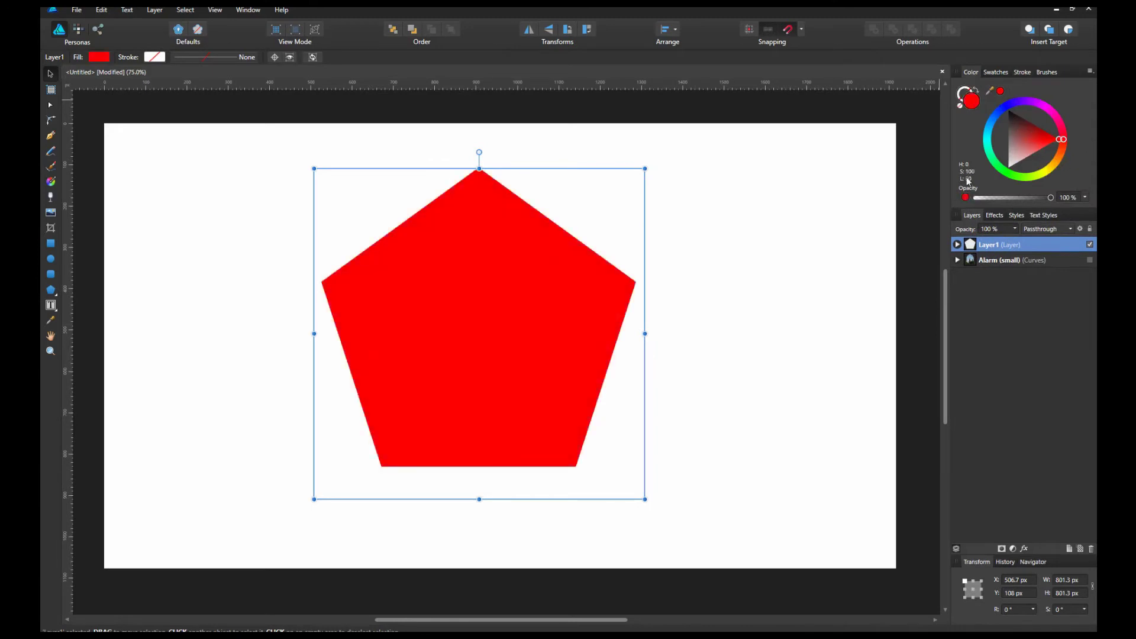
pyautogui.click(671, 221)
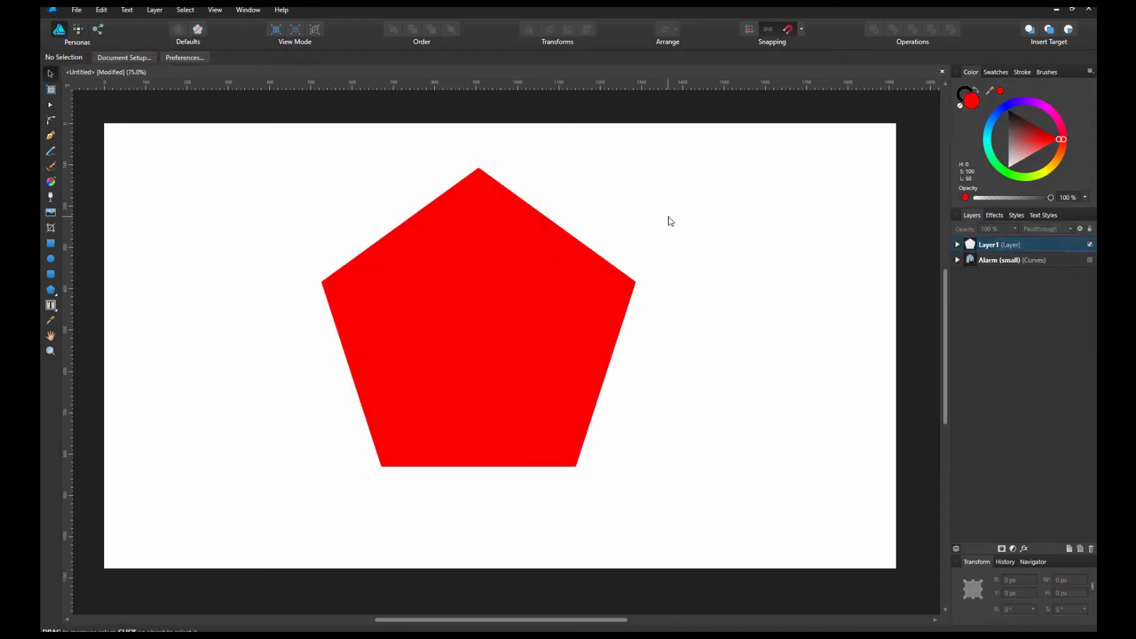
# Draw a red circle left of the pentagon and a red square to its right.
pyautogui.click(51, 259)
pyautogui.moveTo(137, 262); pyautogui.dragTo(321, 449)
pyautogui.moveTo(251, 384)
pyautogui.mouseDown()
pyautogui.moveTo(263, 440)
pyautogui.moveTo(256, 405)
pyautogui.mouseUp()
pyautogui.hotkey('ctrl', 'z')
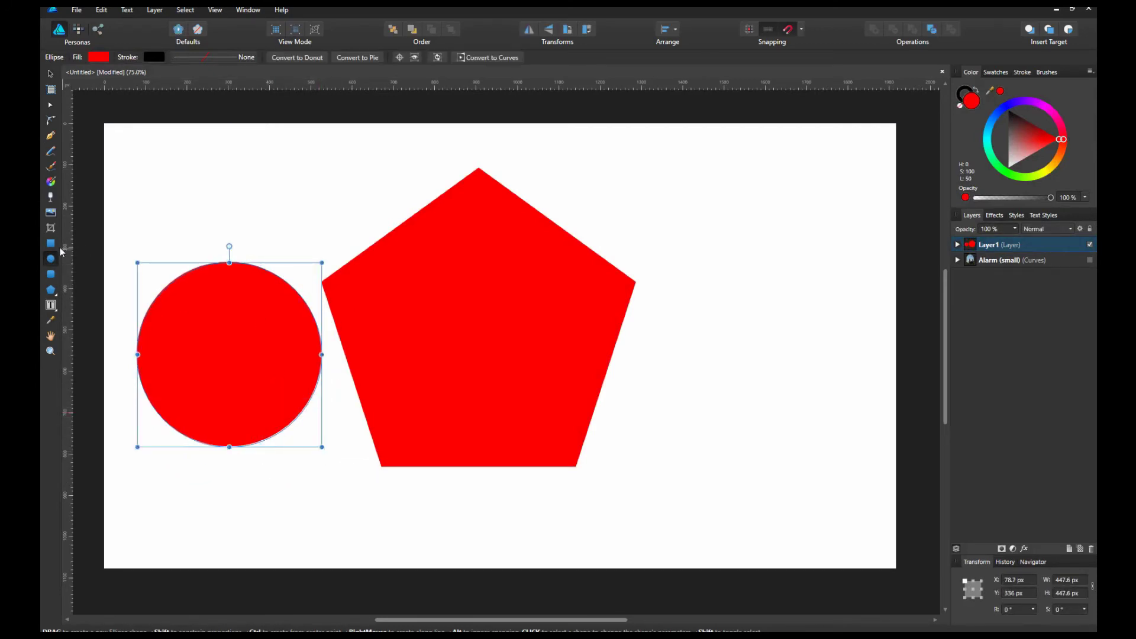
pyautogui.press('m')
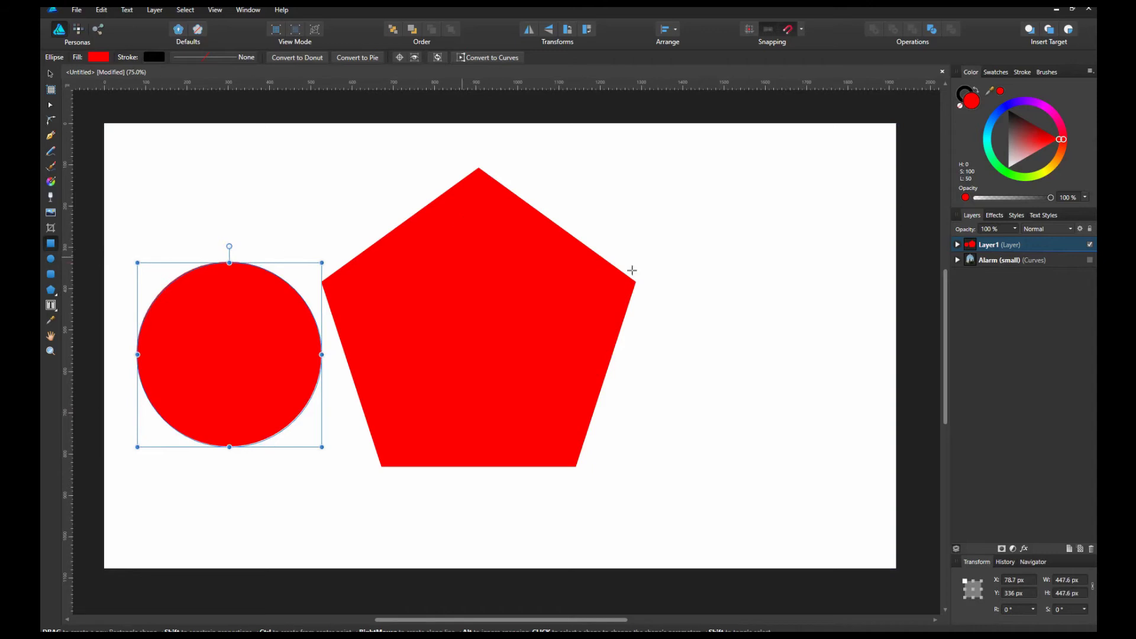
pyautogui.moveTo(658, 240); pyautogui.dragTo(881, 445)
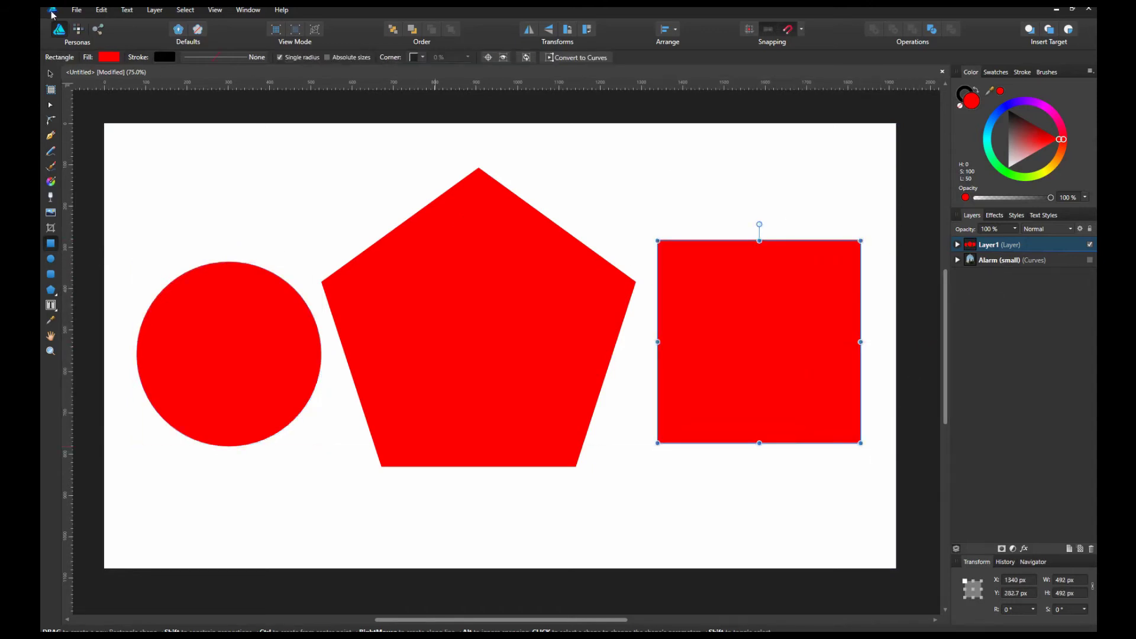
# Duplicate the Philadelphia photo nested in the bell and move the copy into Layer1.
pyautogui.click(1026, 264)
pyautogui.press('a')
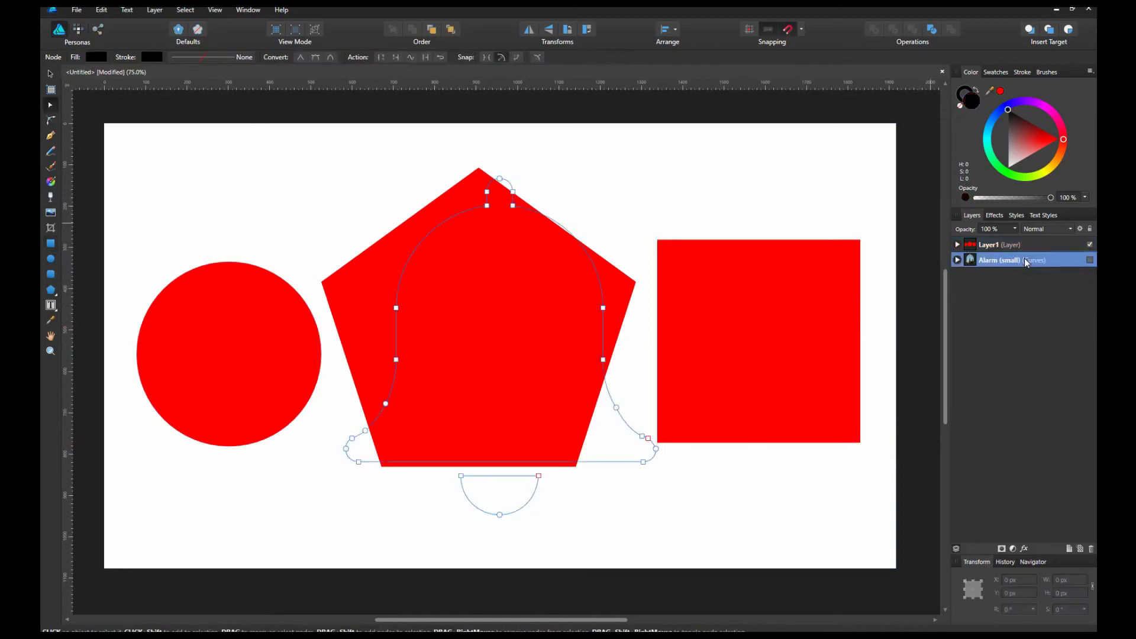
pyautogui.click(957, 260)
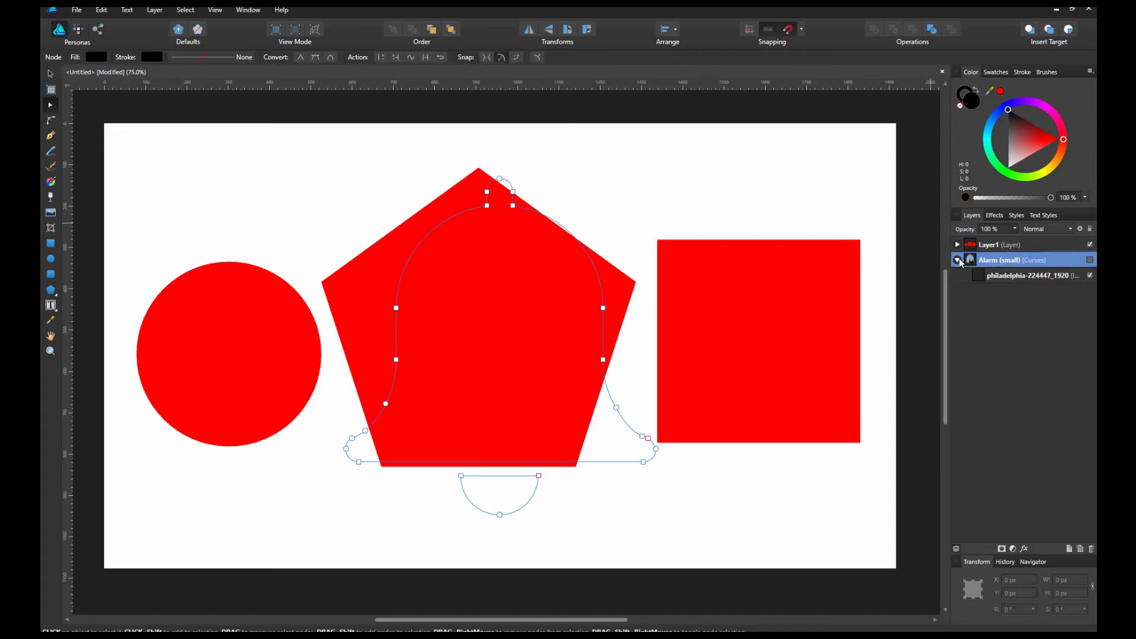
pyautogui.click(995, 277)
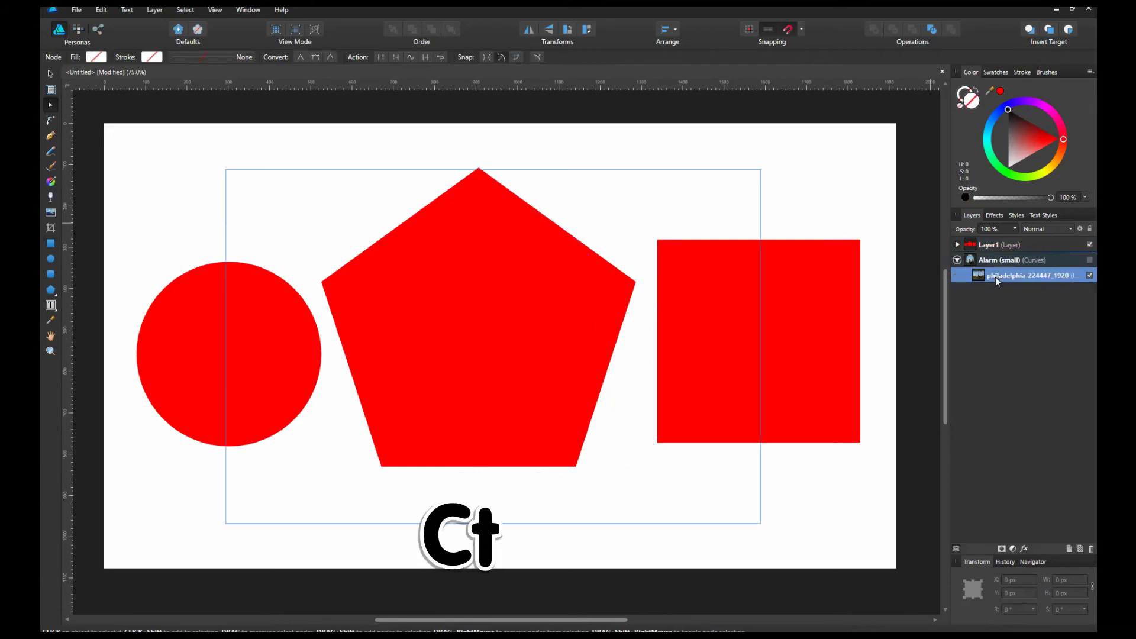
pyautogui.hotkey('ctrl', 'j')
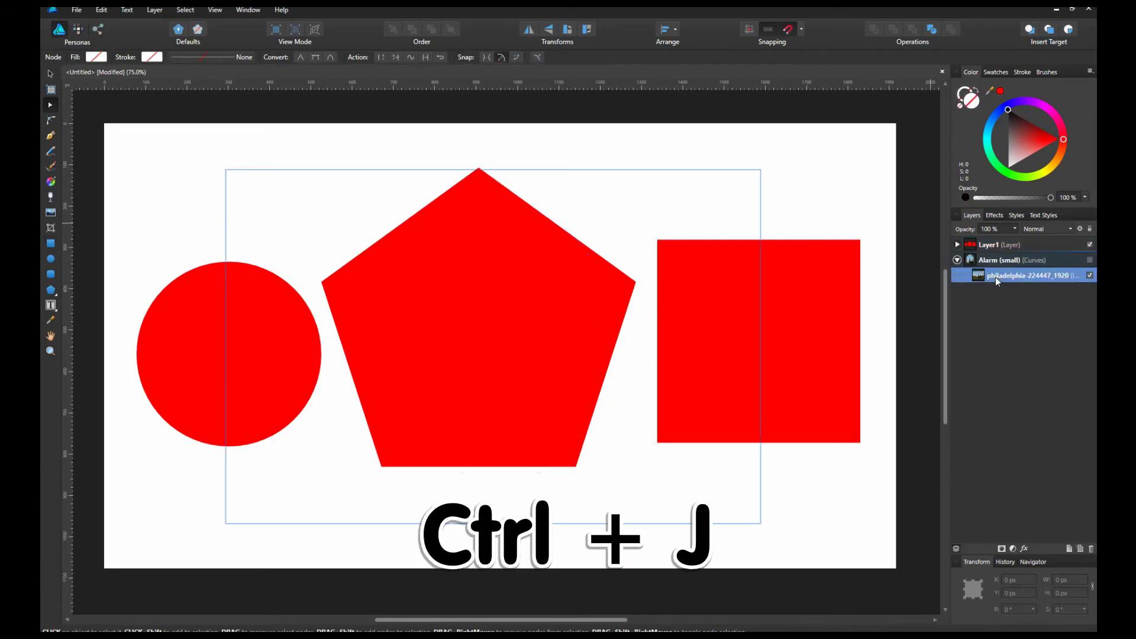
pyautogui.moveTo(995, 277); pyautogui.dragTo(1017, 248)
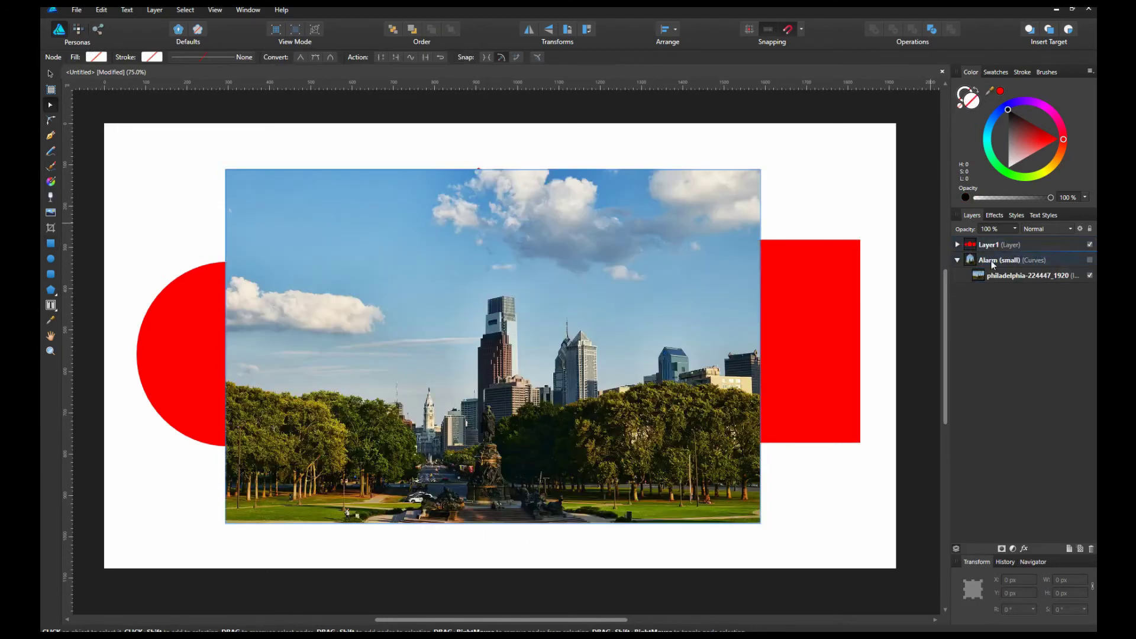
pyautogui.click(958, 261)
# Set the photo copy unclipped behind the circle, pentagon and square in Layer1.
pyautogui.click(957, 243)
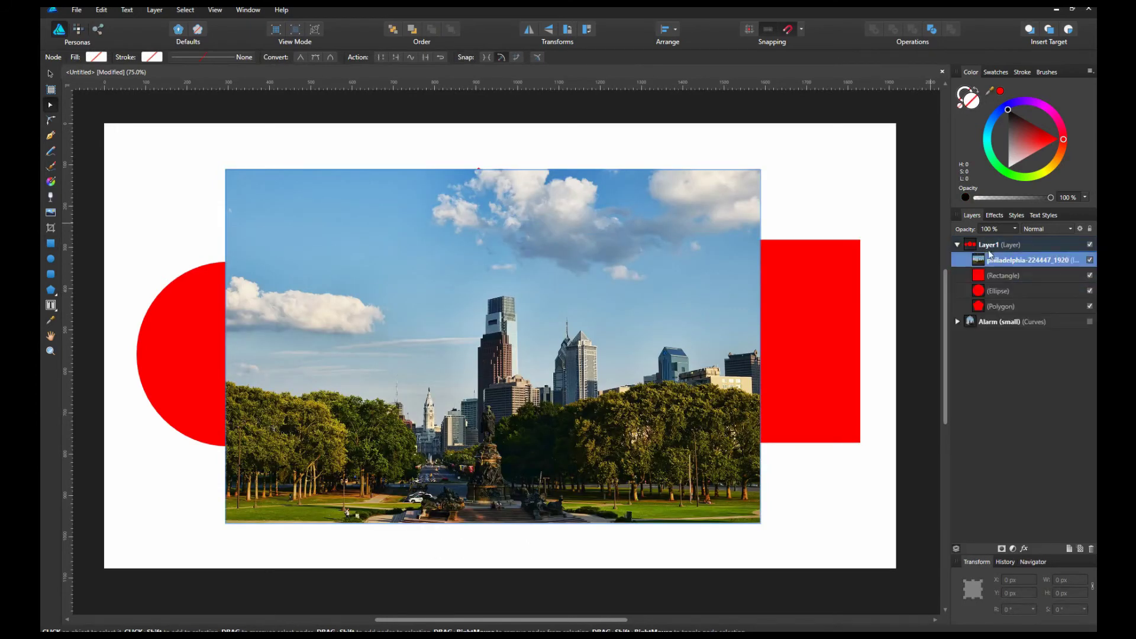
pyautogui.moveTo(1017, 260); pyautogui.dragTo(1006, 310)
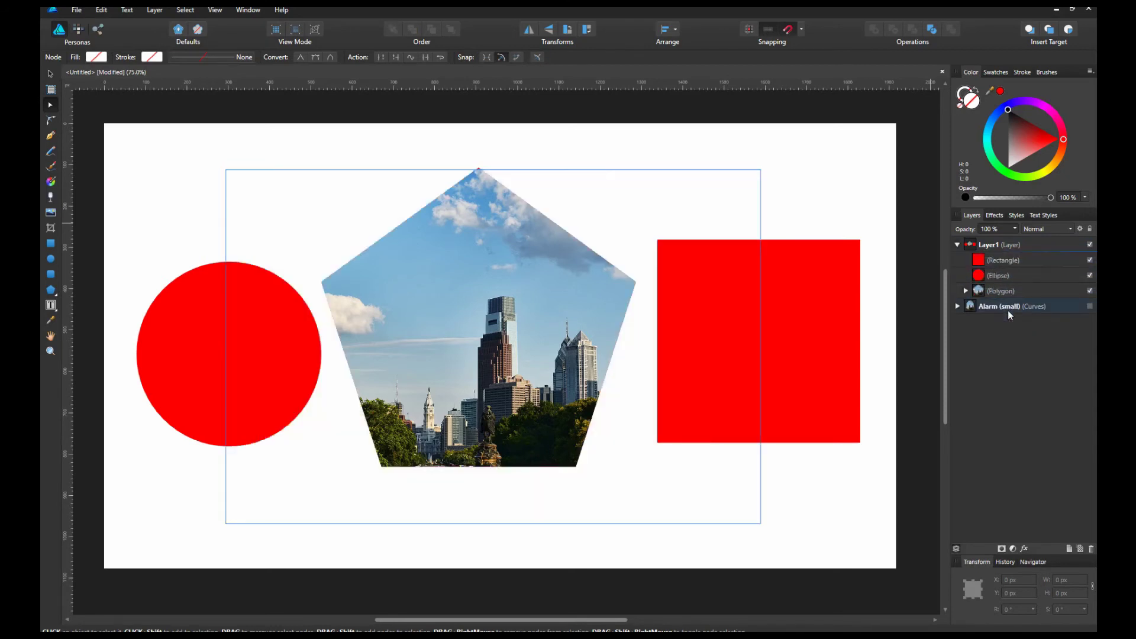
pyautogui.click(966, 290)
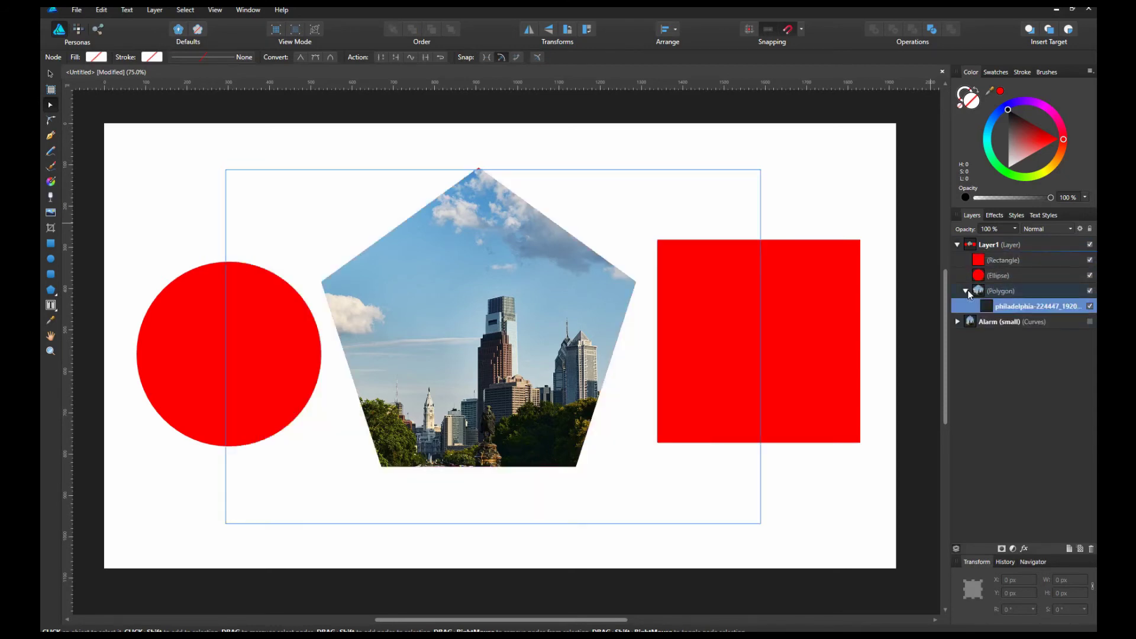
pyautogui.doubleClick(1004, 305)
pyautogui.moveTo(1004, 303)
pyautogui.mouseDown()
pyautogui.moveTo(1000, 267)
pyautogui.moveTo(1001, 305)
pyautogui.mouseUp()
pyautogui.click(965, 291)
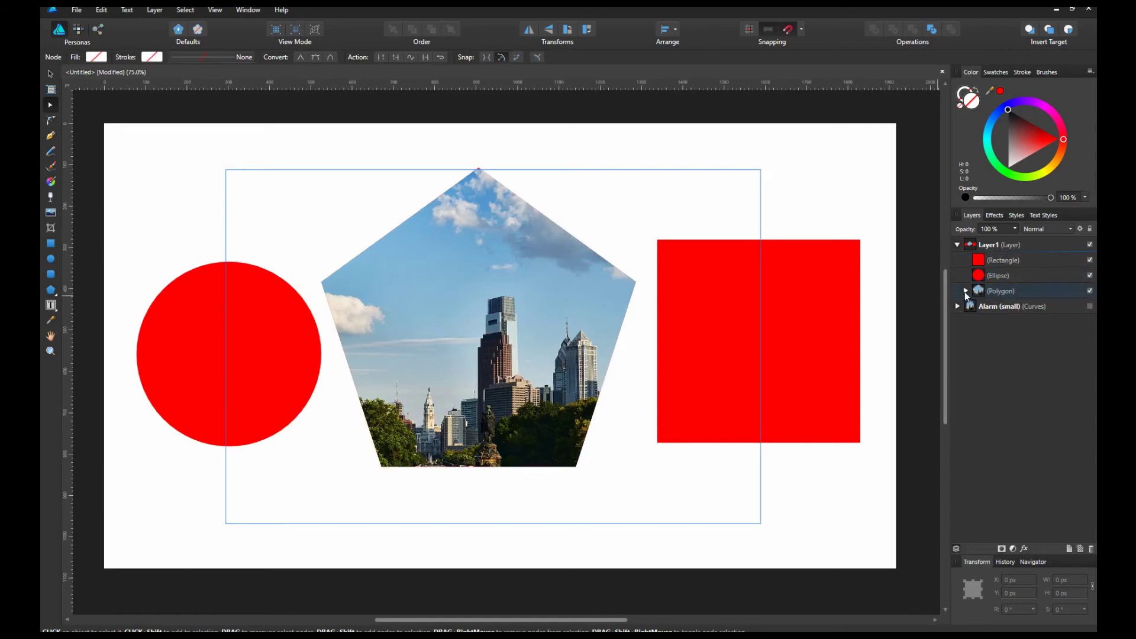
pyautogui.click(965, 291)
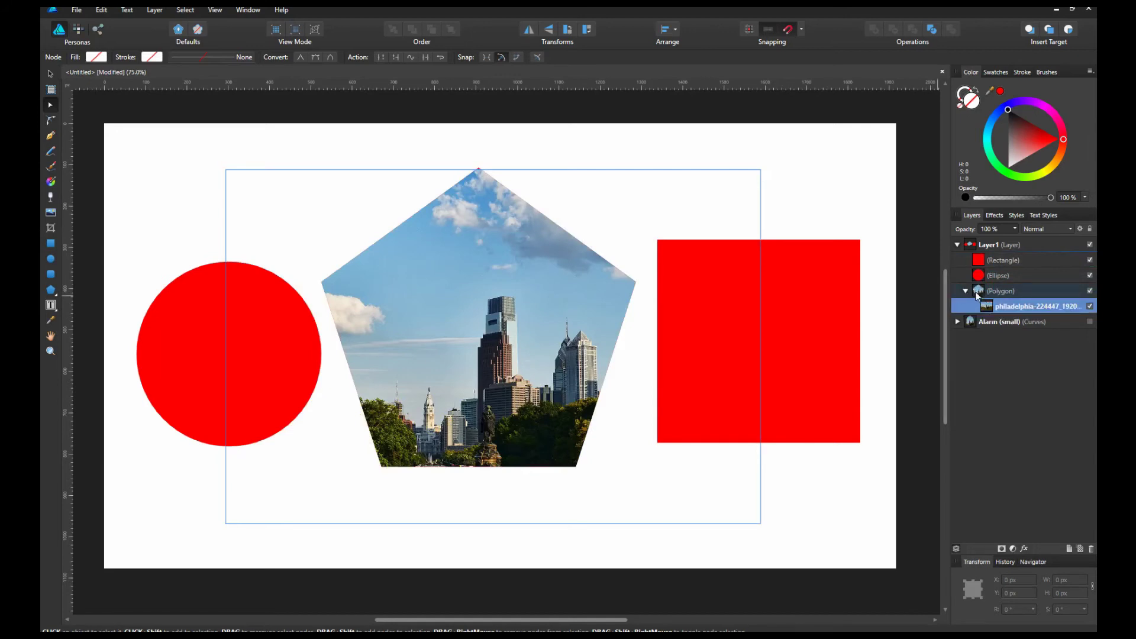
pyautogui.moveTo(994, 307); pyautogui.dragTo(990, 323)
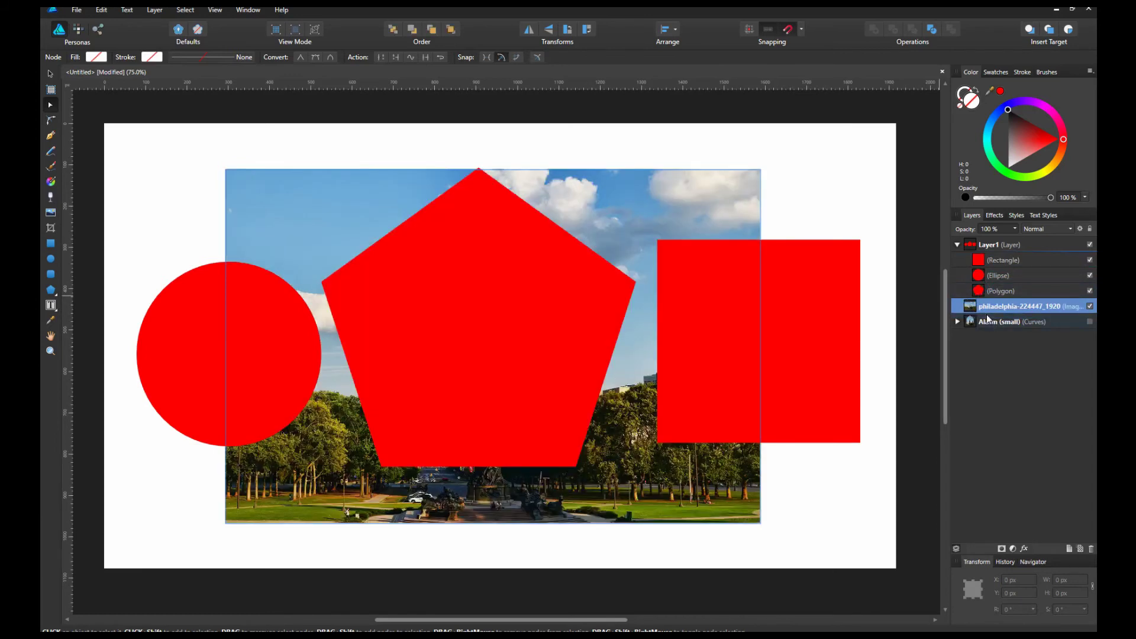
# Combine the square, pentagon and circle with Add and clip the Philadelphia photo inside the result.
pyautogui.click(831, 310)
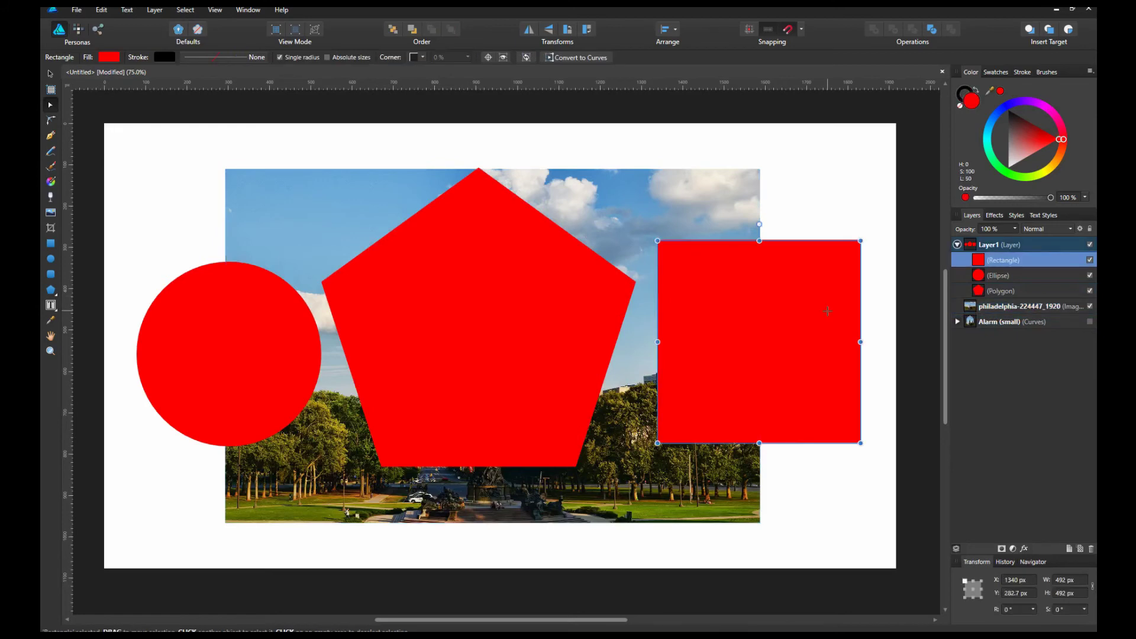
pyautogui.keyDown('shift'); pyautogui.click(381, 301); pyautogui.keyUp('shift')
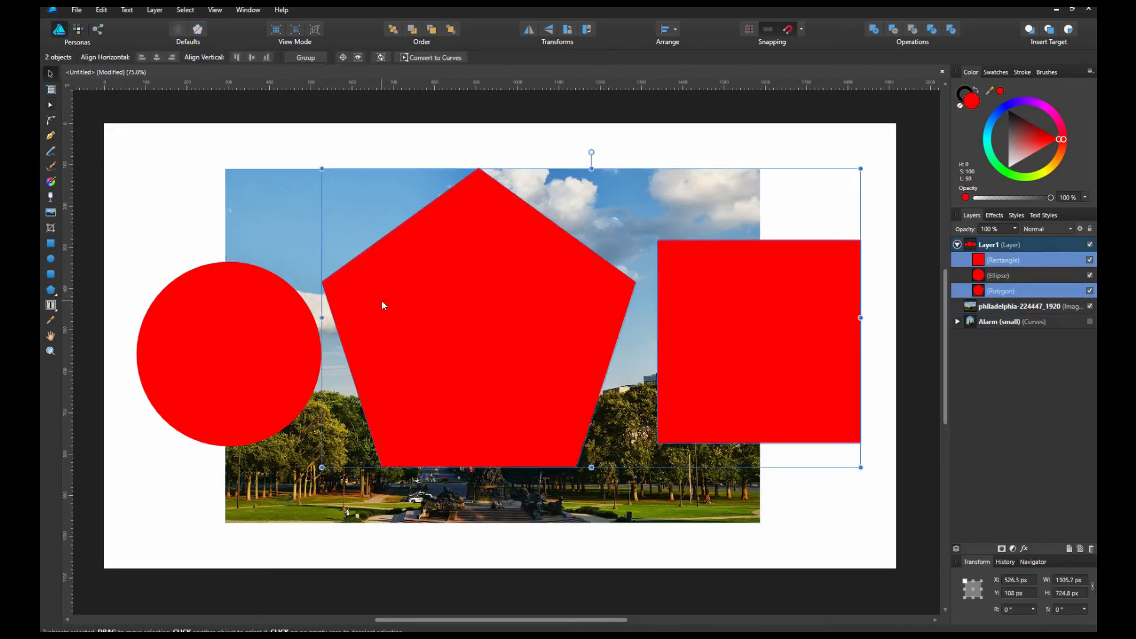
pyautogui.keyDown('shift'); pyautogui.click(499, 303); pyautogui.keyUp('shift')
pyautogui.keyDown('shift'); pyautogui.click(278, 315); pyautogui.keyUp('shift')
pyautogui.keyDown('shift'); pyautogui.click(480, 323); pyautogui.keyUp('shift')
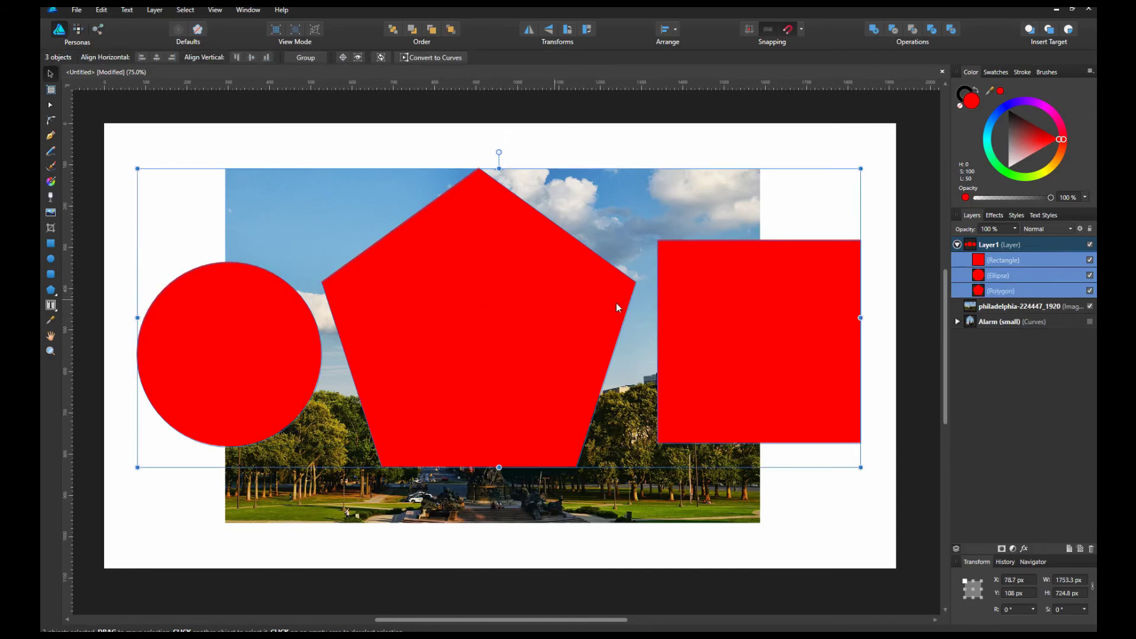
pyautogui.click(874, 30)
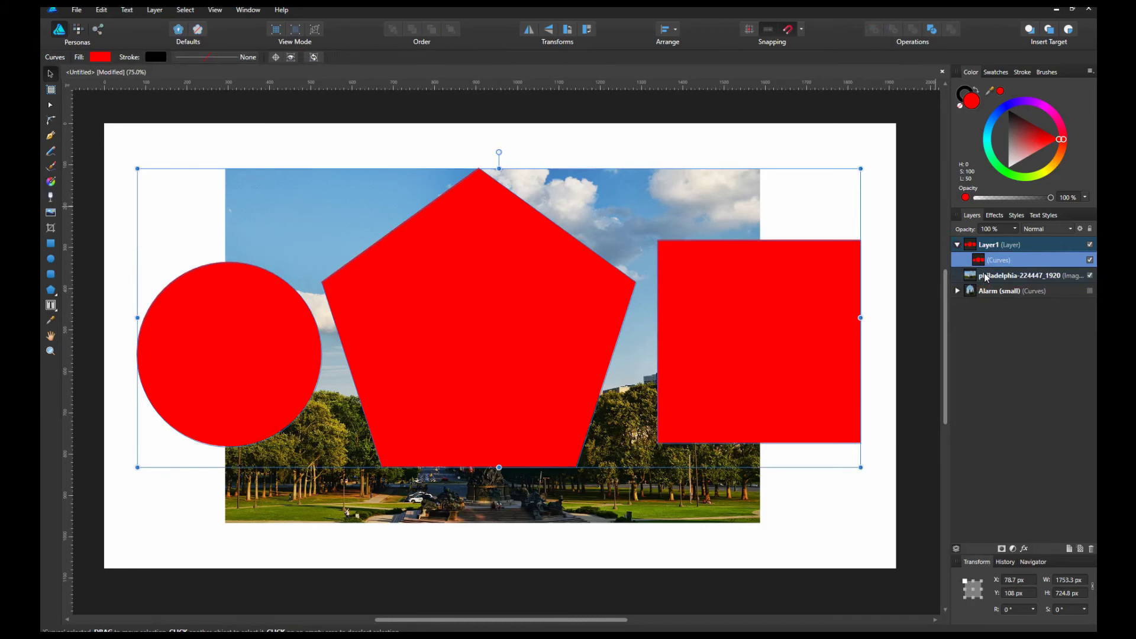
pyautogui.moveTo(986, 277); pyautogui.dragTo(989, 262)
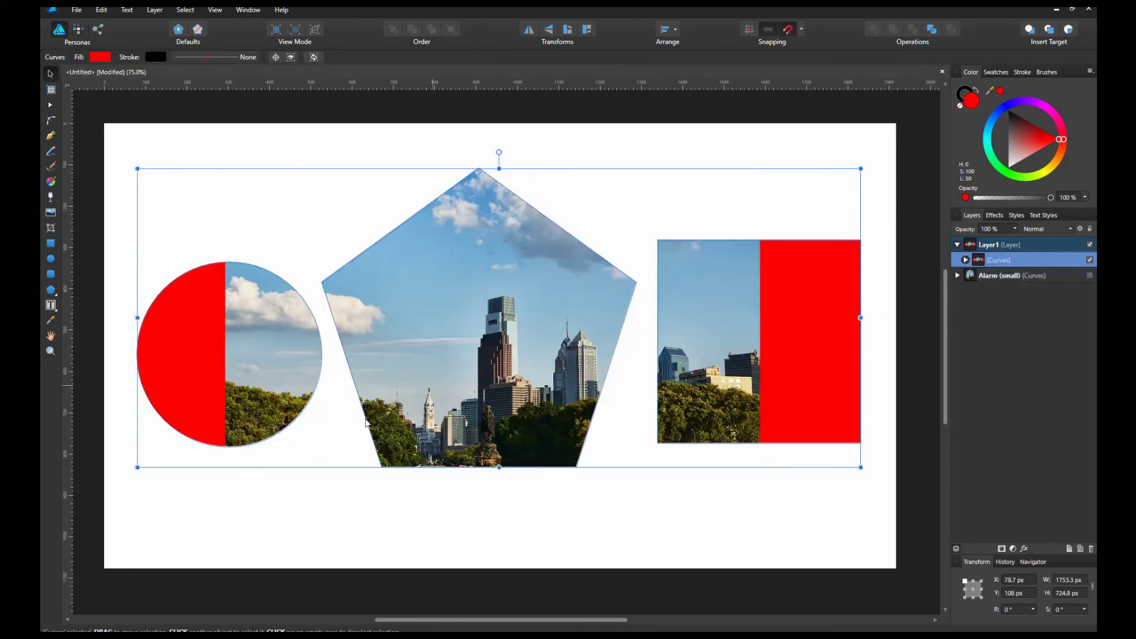
# Scale up the clipped photo so the skyline covers all three shapes, then zoom to 50%.
pyautogui.scroll(1, 253, 462)
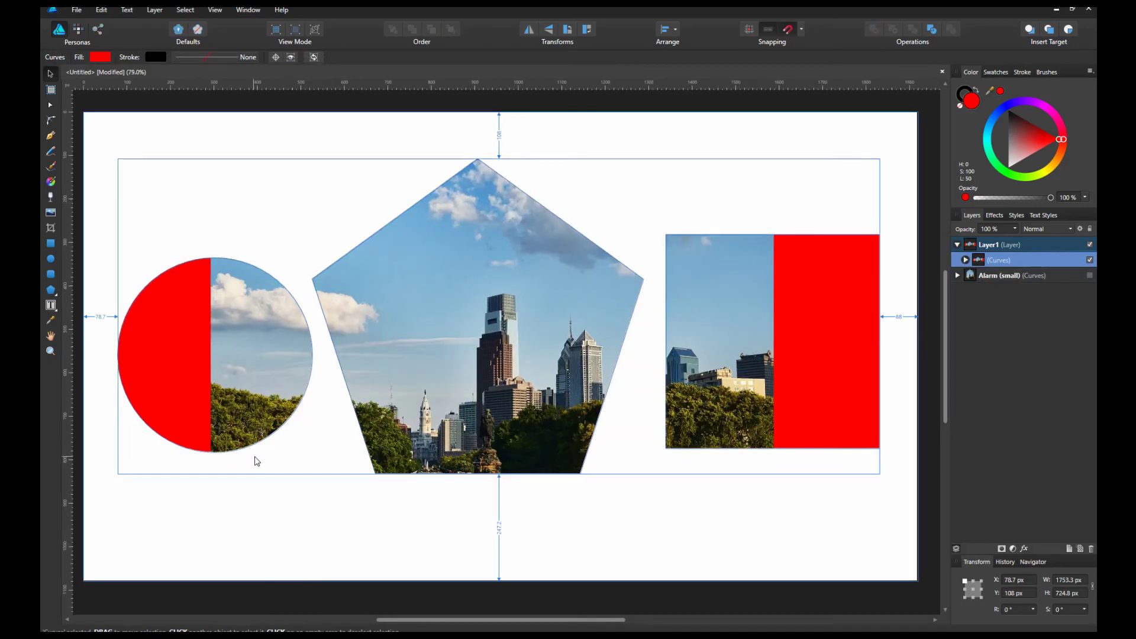
pyautogui.scroll(-5, 647, 456)
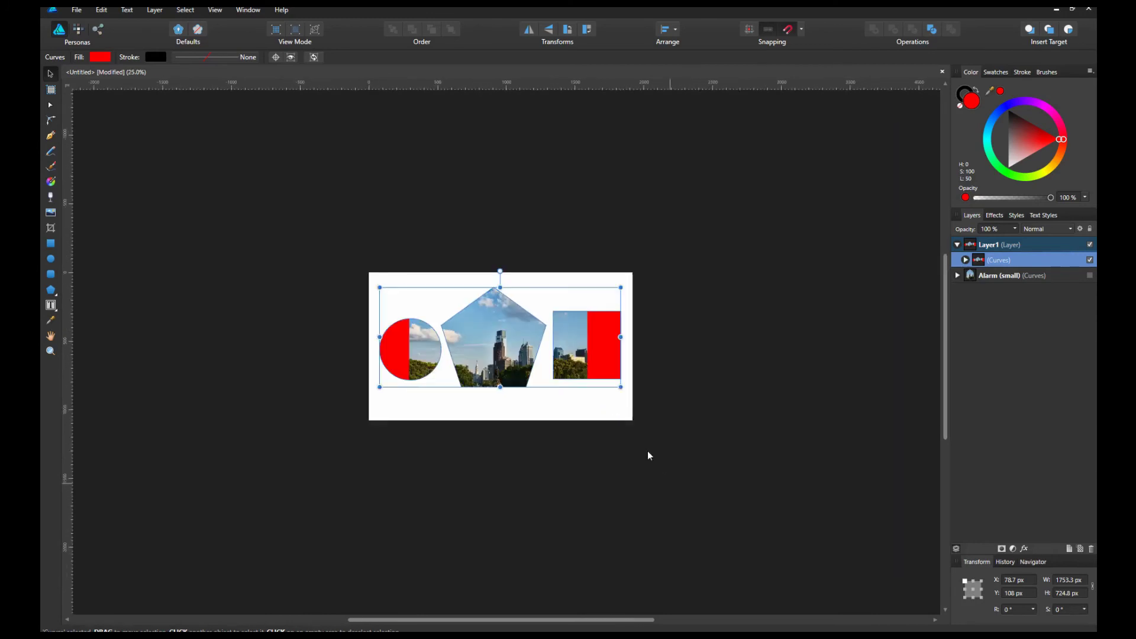
pyautogui.moveTo(620, 386)
pyautogui.mouseDown()
pyautogui.moveTo(684, 430)
pyautogui.moveTo(613, 394)
pyautogui.mouseUp()
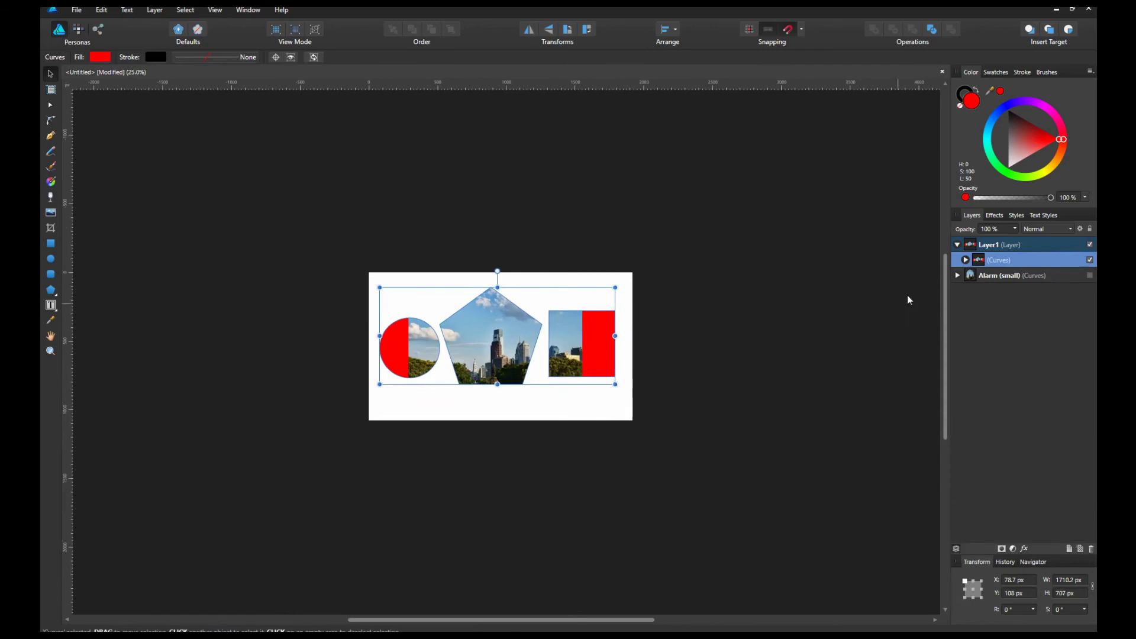
pyautogui.click(970, 260)
pyautogui.click(1017, 275)
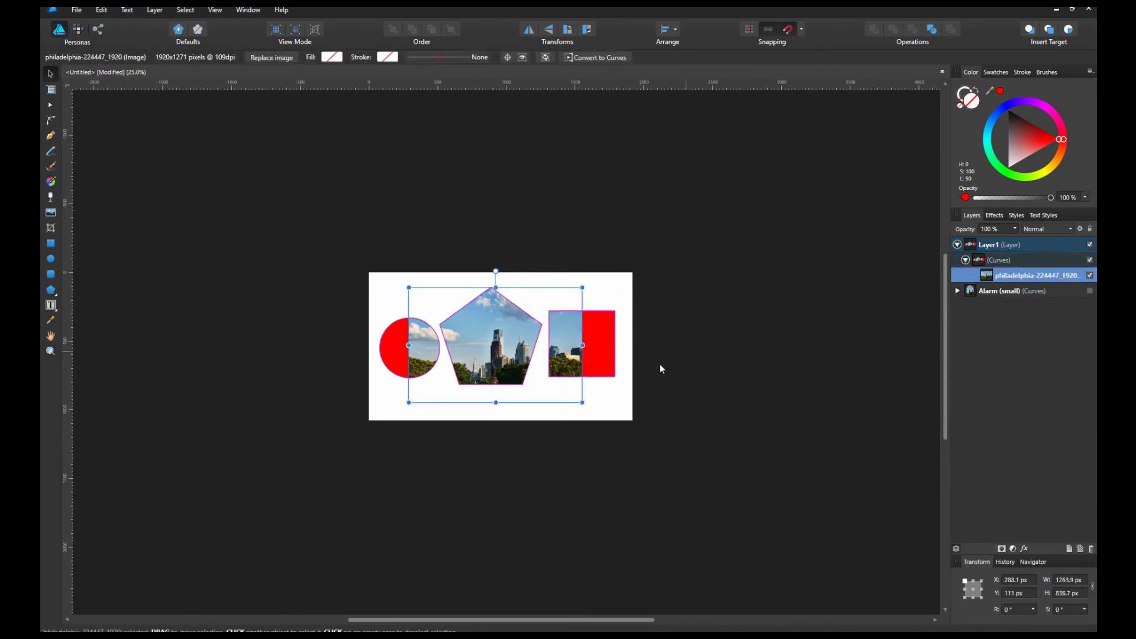
pyautogui.moveTo(583, 402)
pyautogui.mouseDown()
pyautogui.moveTo(667, 456)
pyautogui.moveTo(596, 388)
pyautogui.moveTo(588, 400)
pyautogui.mouseUp()
pyautogui.click(675, 386)
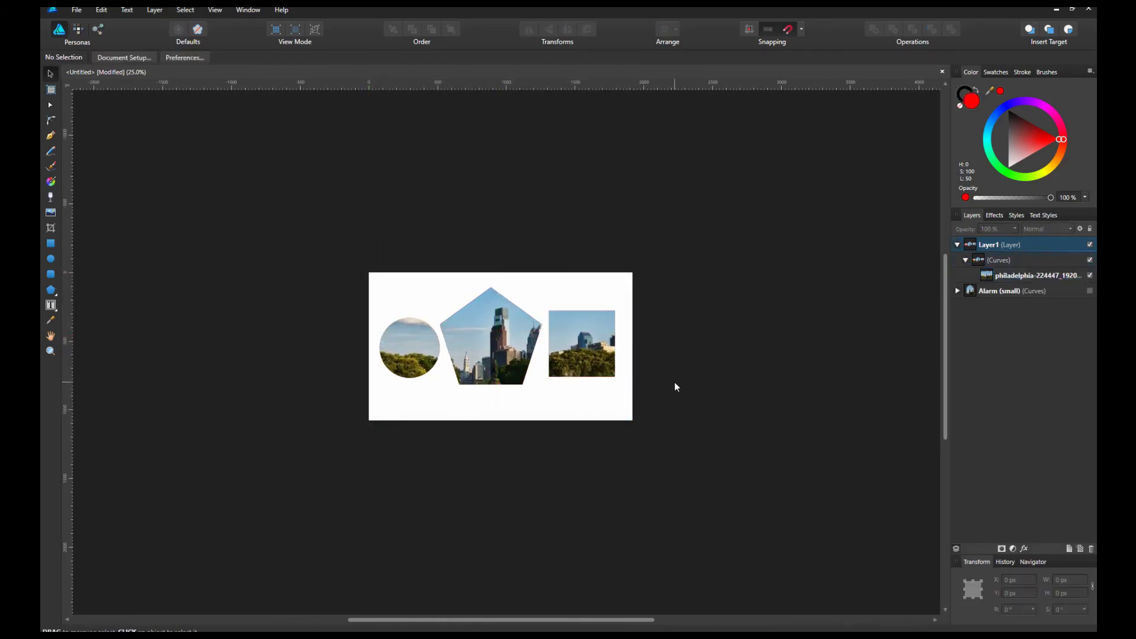
pyautogui.hotkey('ctrl', '+')
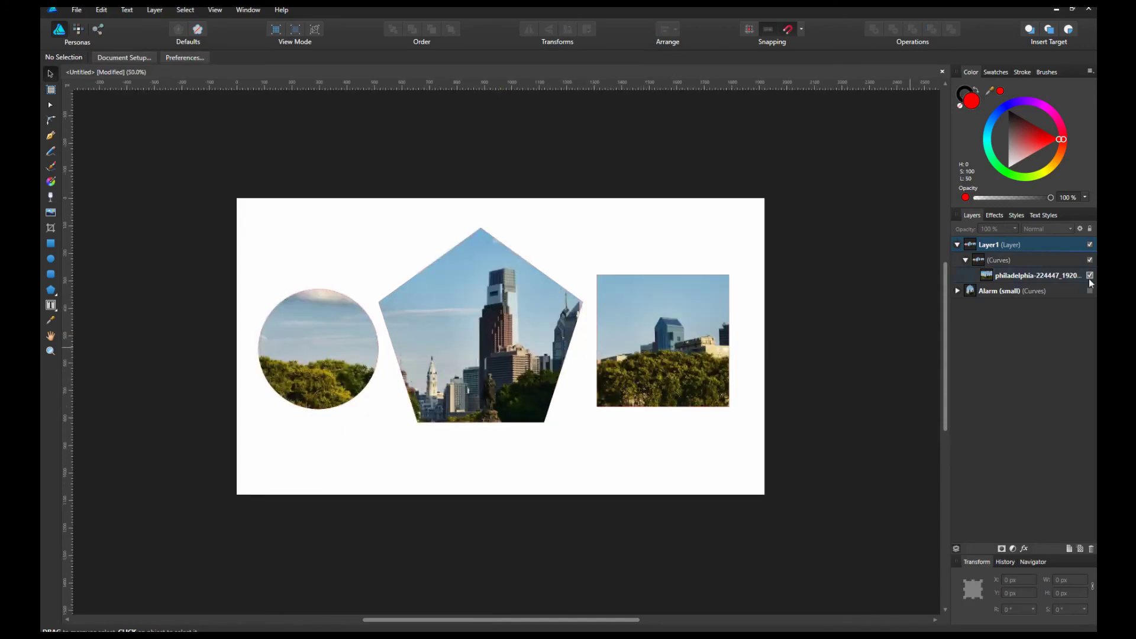
# Hide Layer1 and make the Alarm (small) bell layer visible.
pyautogui.click(1089, 245)
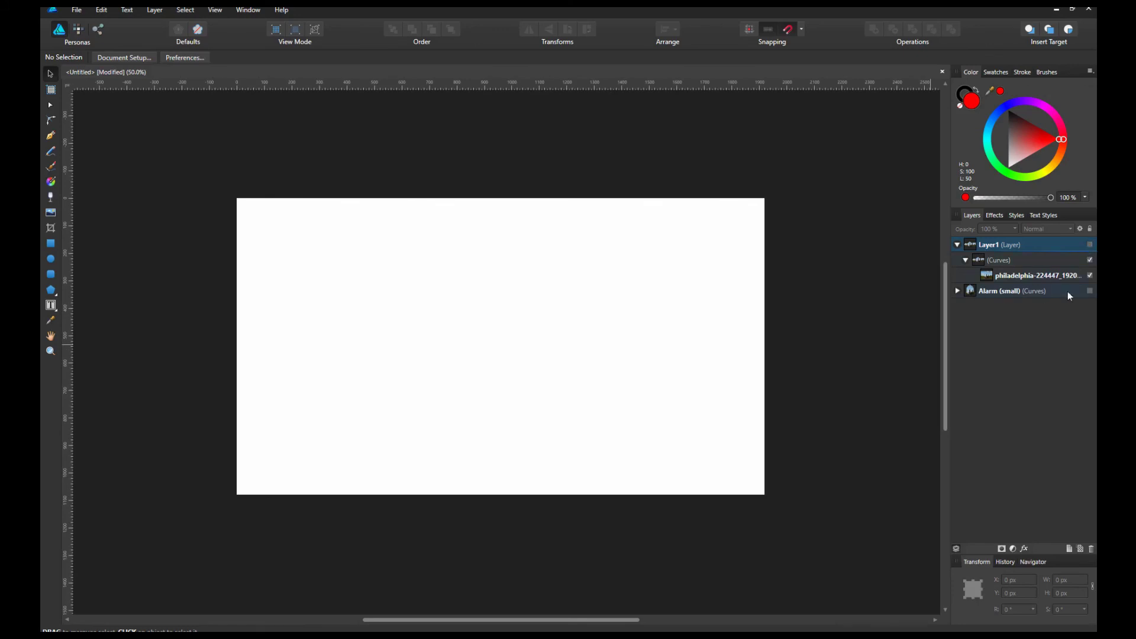
pyautogui.click(1089, 291)
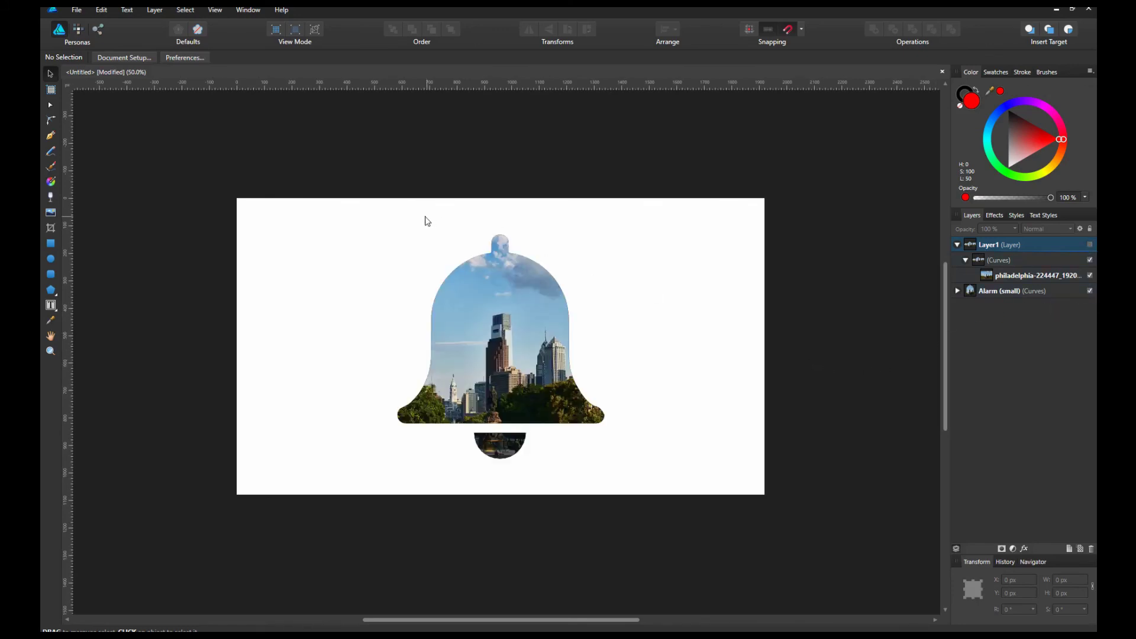